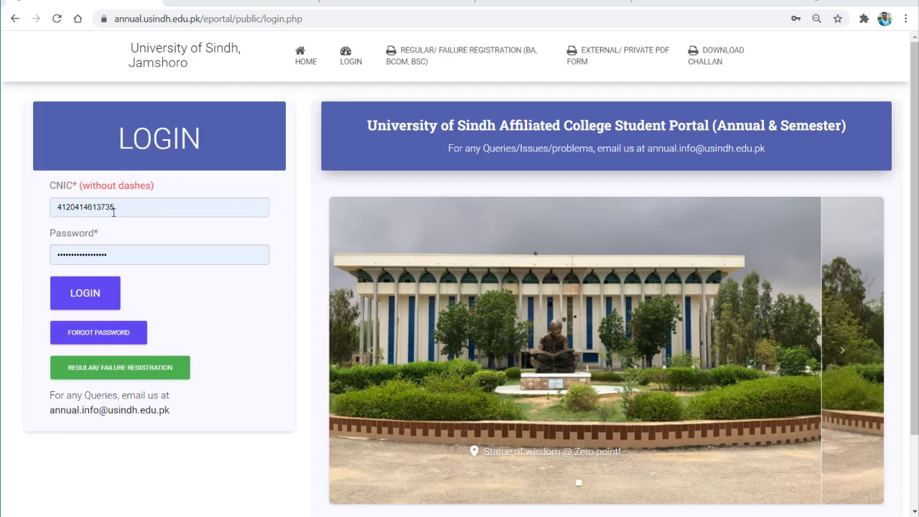
Log in and scroll the Focal Person Dashboard through Program Details and Admin Option, then return to the top.
{"action": "left_click", "coordinate": [95, 296]}
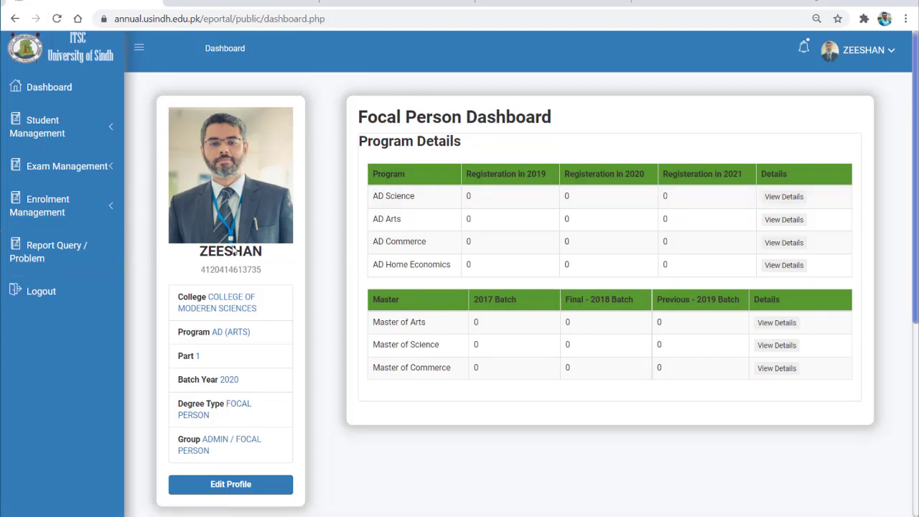
{"action": "scroll", "coordinate": [474, 324], "scroll_direction": "down", "scroll_amount": 1}
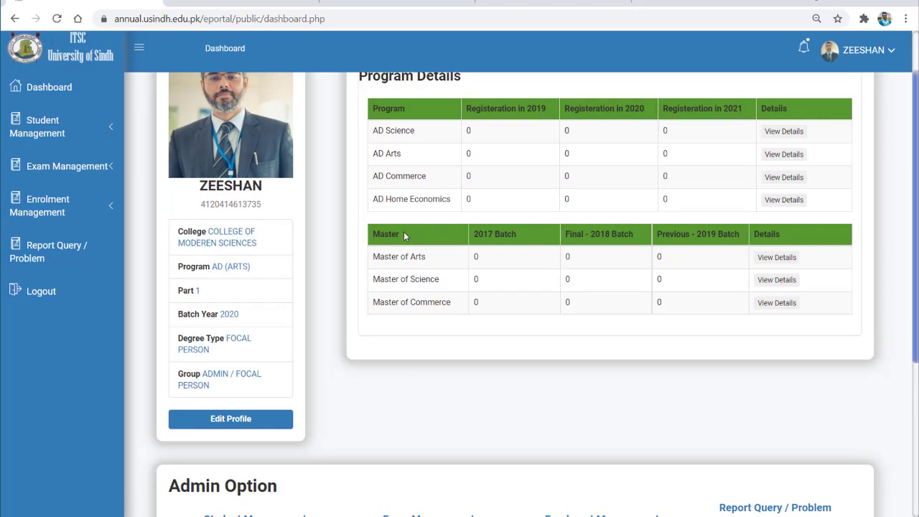
{"action": "scroll", "coordinate": [474, 316], "scroll_direction": "down", "scroll_amount": 3}
{"action": "scroll", "coordinate": [325, 279], "scroll_direction": "down", "scroll_amount": 1}
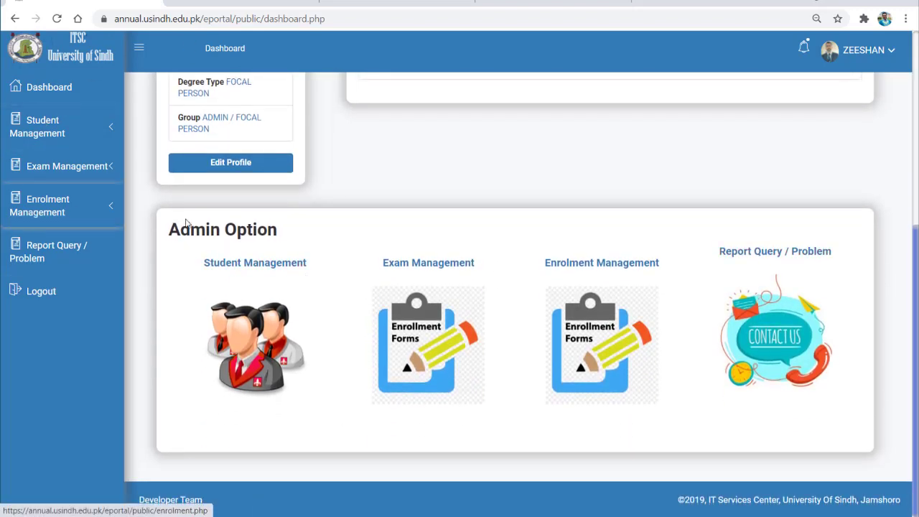
{"action": "scroll", "coordinate": [421, 210], "scroll_direction": "up", "scroll_amount": 4}
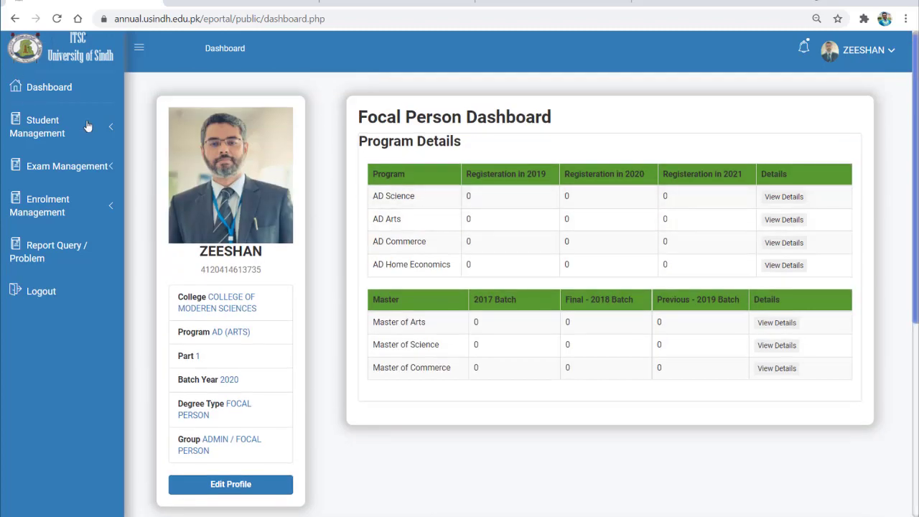
{"action": "left_click", "coordinate": [86, 127]}
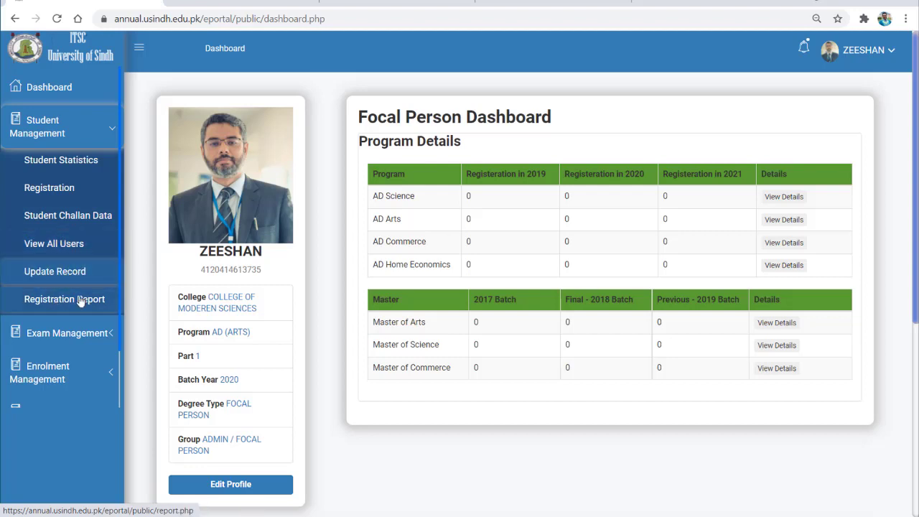
Expand the Exam Management and Enrolment Management sidebar sections to review their pages.
{"action": "left_click", "coordinate": [92, 127]}
{"action": "left_click", "coordinate": [64, 165]}
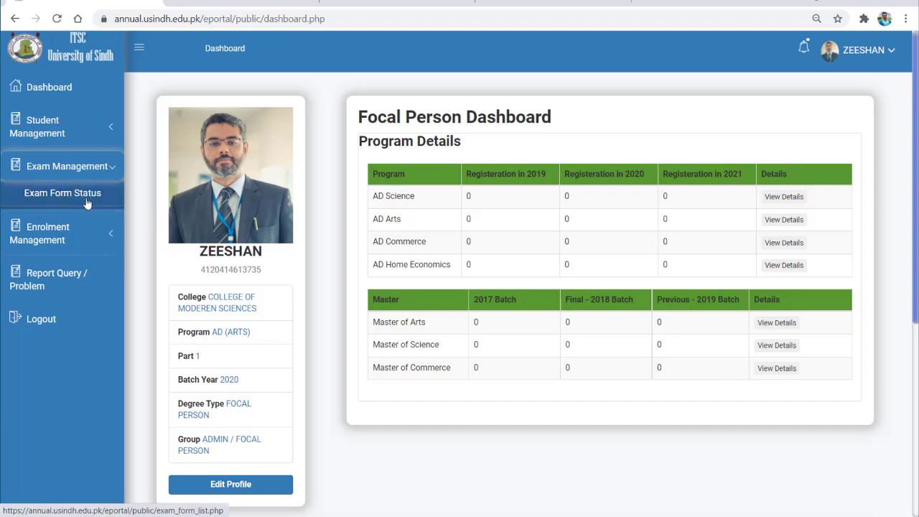
{"action": "left_click", "coordinate": [86, 234]}
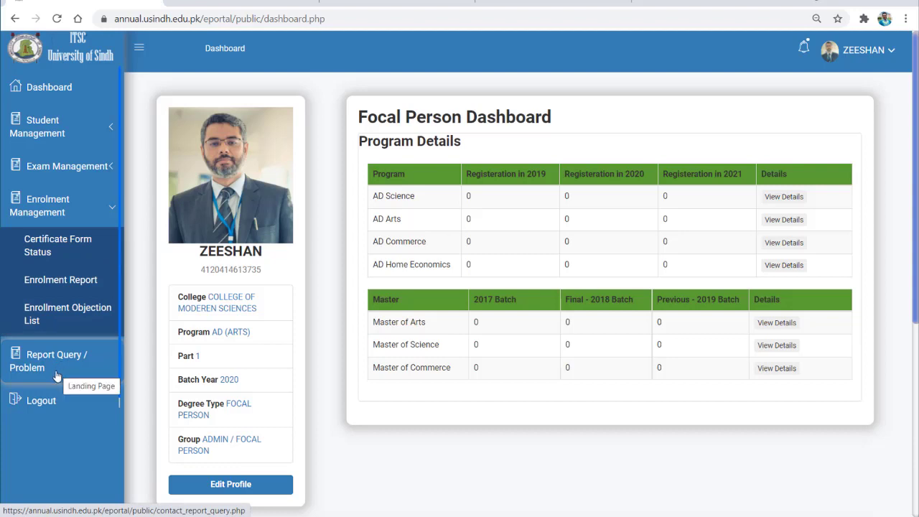
Go to Student Management > Registration to load the blank registration form.
{"action": "left_click", "coordinate": [102, 211]}
{"action": "left_click", "coordinate": [57, 126]}
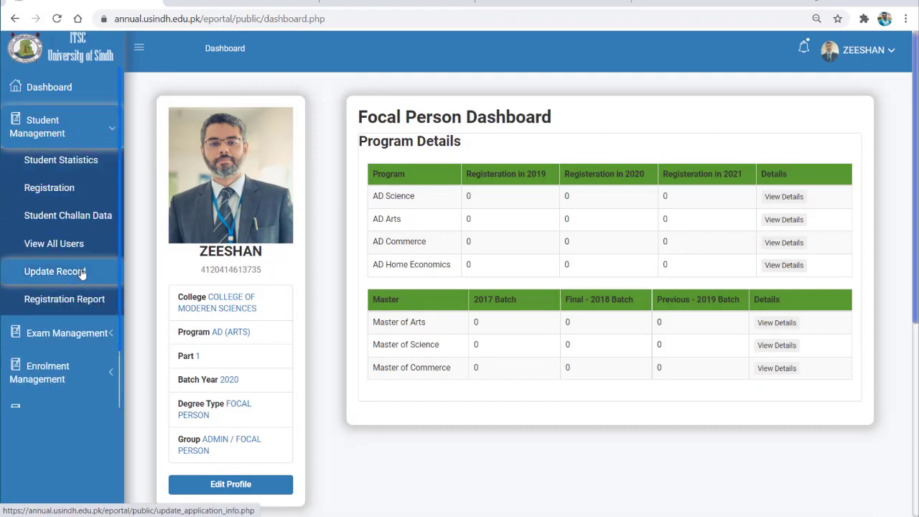
{"action": "left_click", "coordinate": [80, 183]}
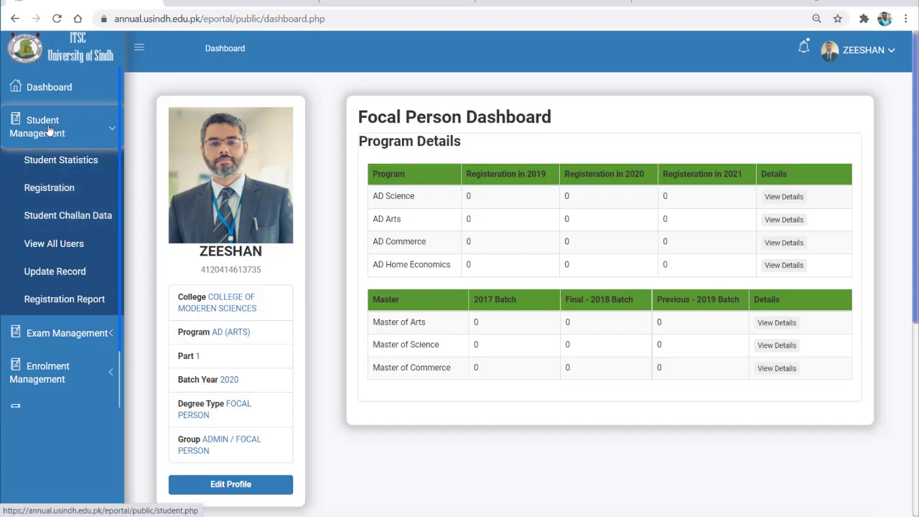
{"action": "left_click", "coordinate": [63, 188]}
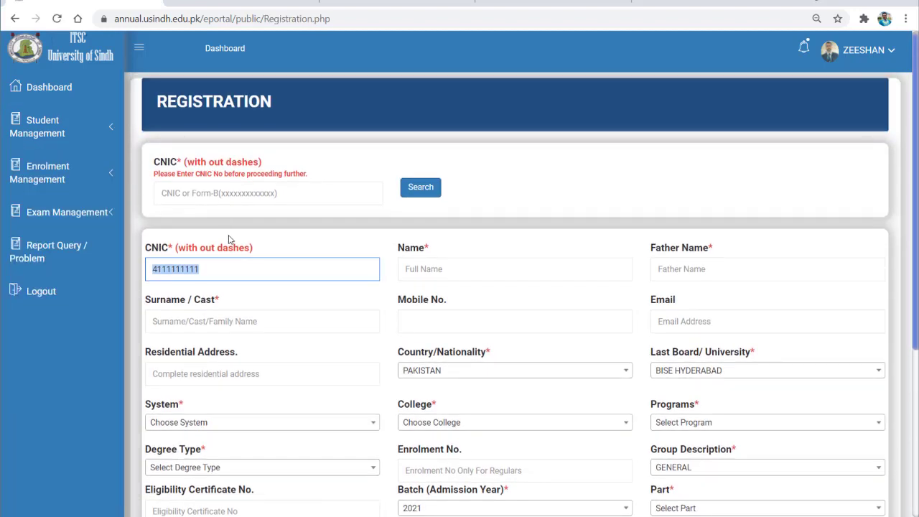
Paste the student's CNIC, then fill in the name, father name and surname fields.
{"action": "key", "text": "ctrl+v"}
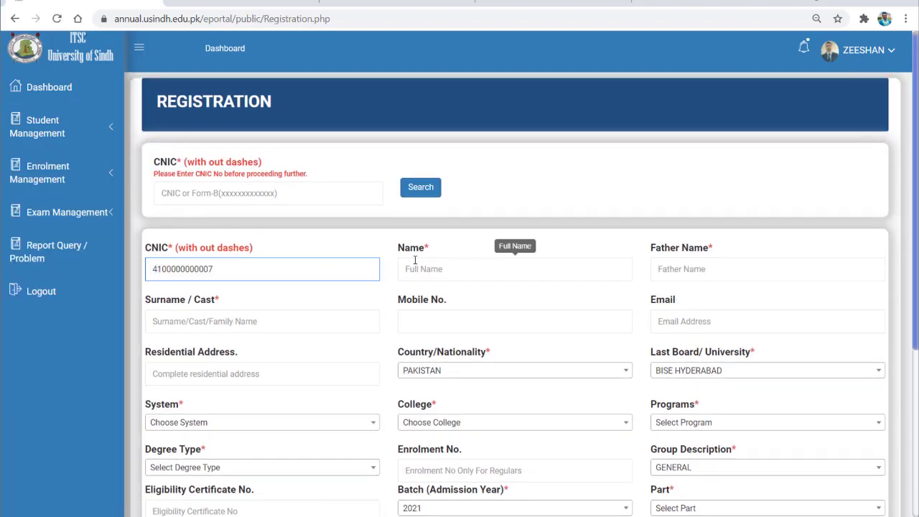
{"action": "left_click", "coordinate": [423, 268]}
{"action": "type", "text": "Test"}
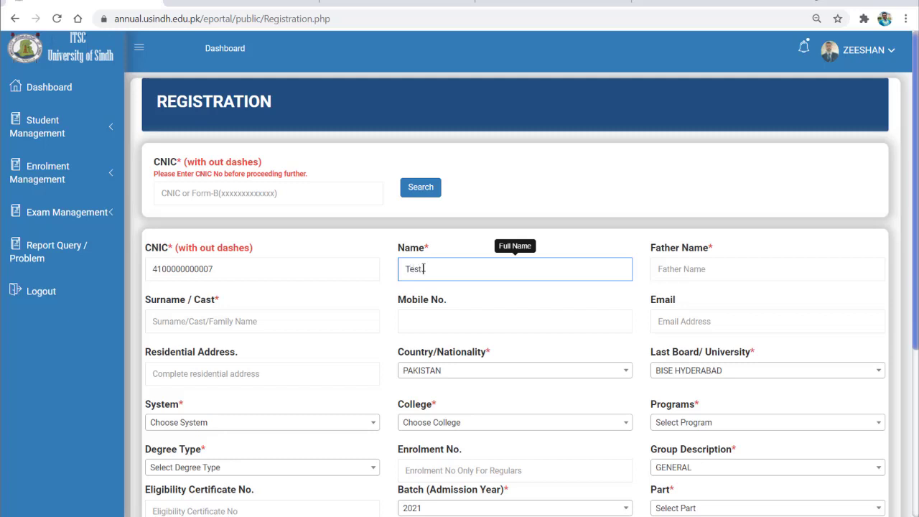
{"action": "type", "text": " User"}
{"action": "key", "text": "Tab"}
{"action": "type", "text": "F"}
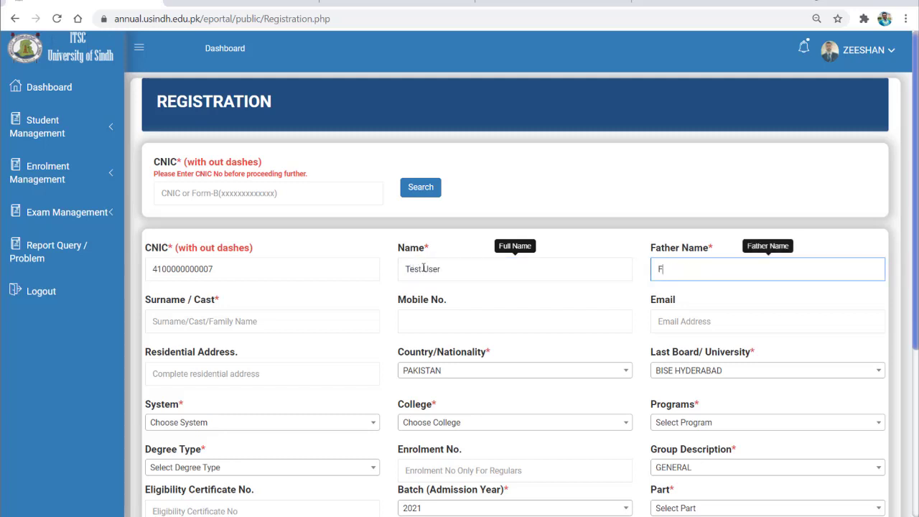
{"action": "type", "text": "ateher Name"}
{"action": "key", "text": "Tab"}
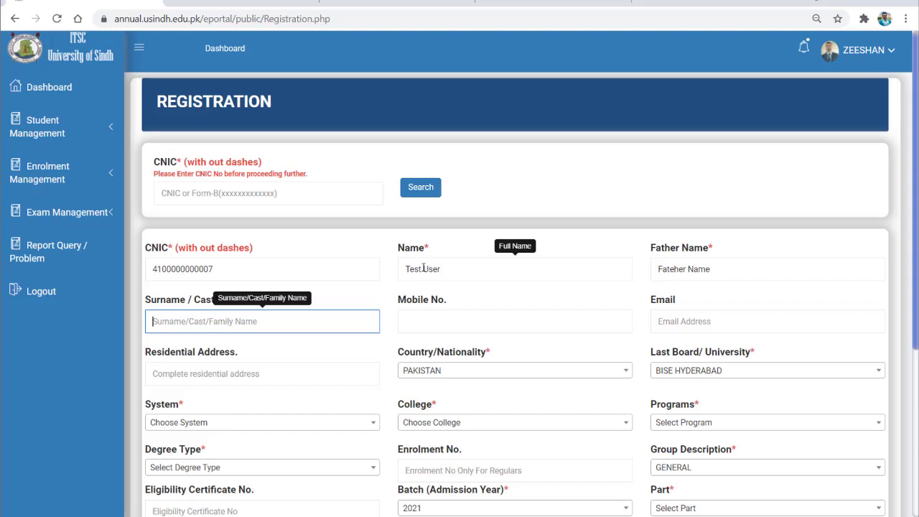
{"action": "type", "text": "Test"}
{"action": "key", "text": "Tab"}
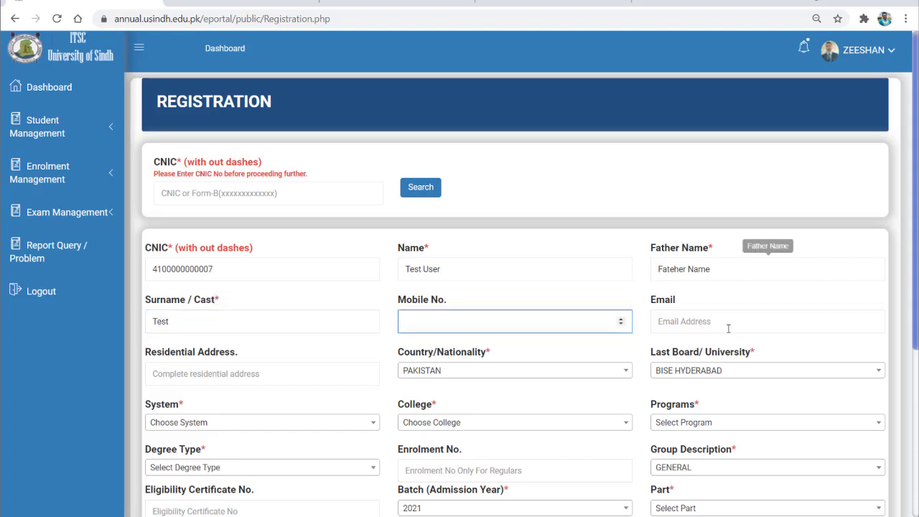
Enter the student's mobile number and e-mail address, keeping nationality as PAKISTAN.
{"action": "scroll", "coordinate": [710, 190], "scroll_direction": "down", "scroll_amount": 2}
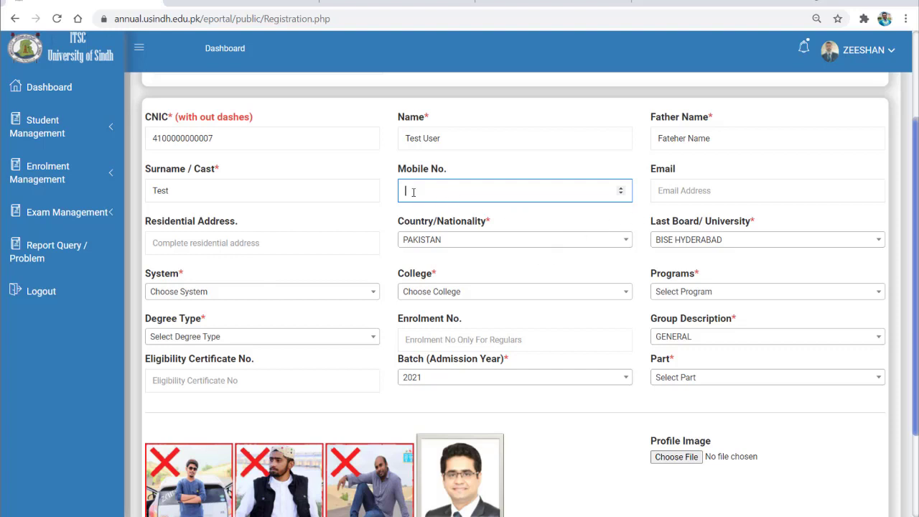
{"action": "type", "text": "00000000"}
{"action": "key", "text": "Tab"}
{"action": "type", "text": "tes"}
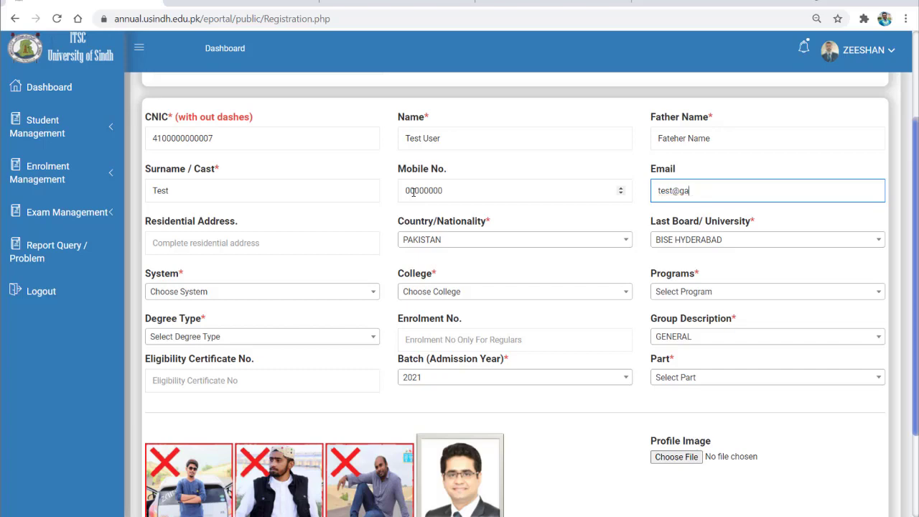
{"action": "type", "text": "t@gmail.com"}
{"action": "key", "text": "Tab"}
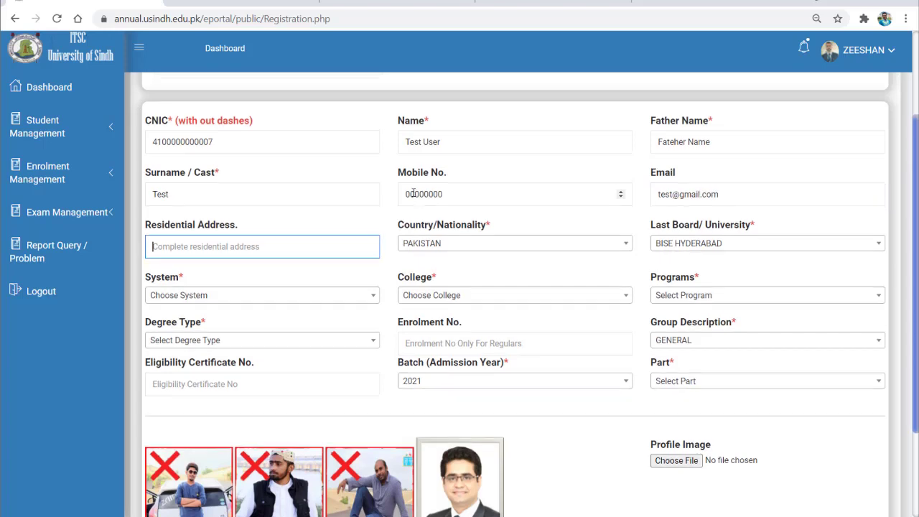
{"action": "scroll", "coordinate": [399, 273], "scroll_direction": "up", "scroll_amount": 1}
{"action": "scroll", "coordinate": [393, 282], "scroll_direction": "down", "scroll_amount": 2}
{"action": "left_click", "coordinate": [447, 177]}
{"action": "left_click", "coordinate": [570, 172]}
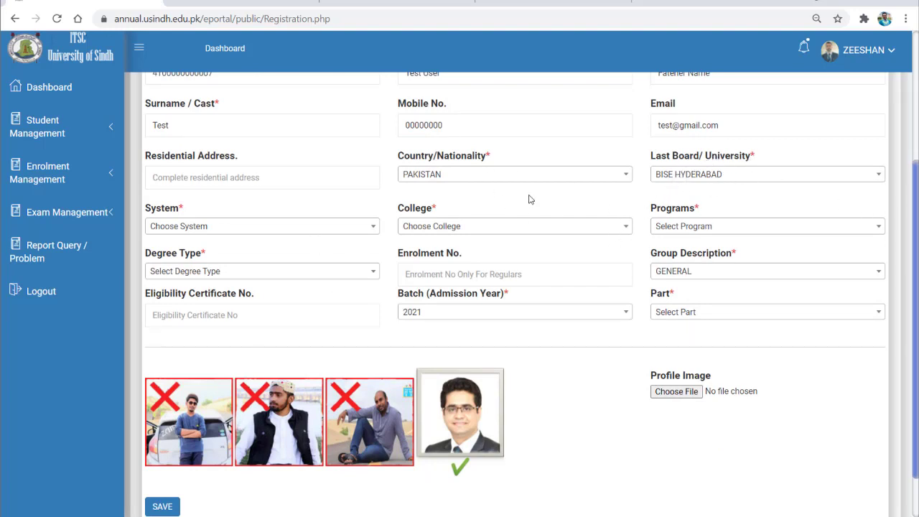
Set the last board to BISE HYDERABAD and the system to SEMESTER COLLEGE SYSTEM.
{"action": "left_click", "coordinate": [703, 177]}
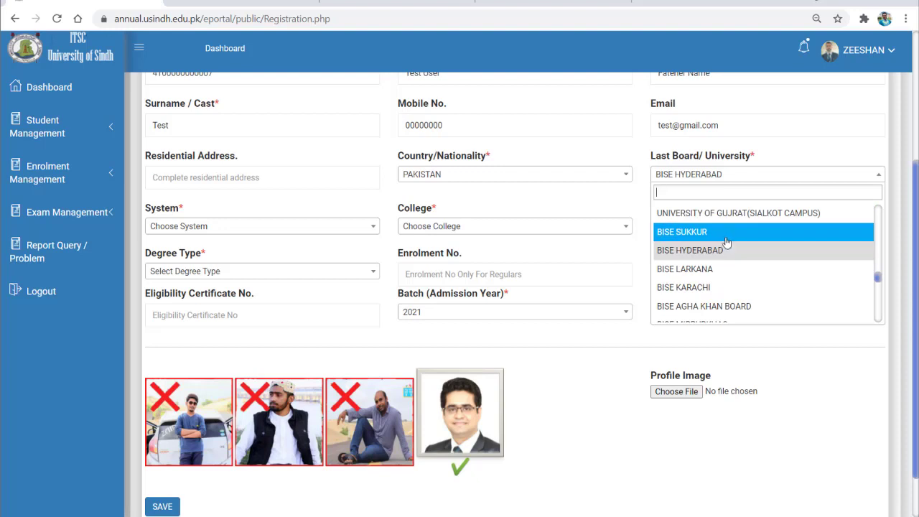
{"action": "scroll", "coordinate": [703, 258], "scroll_direction": "down", "scroll_amount": 5}
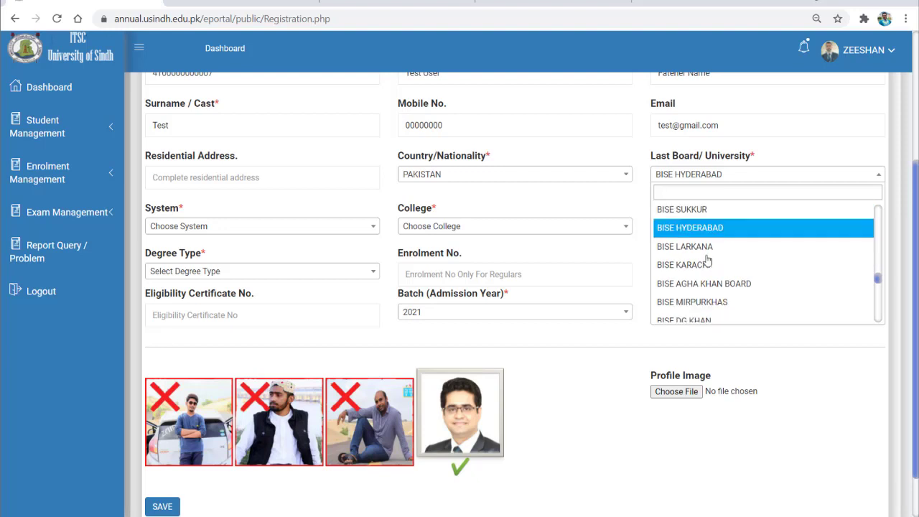
{"action": "scroll", "coordinate": [722, 286], "scroll_direction": "up", "scroll_amount": 5}
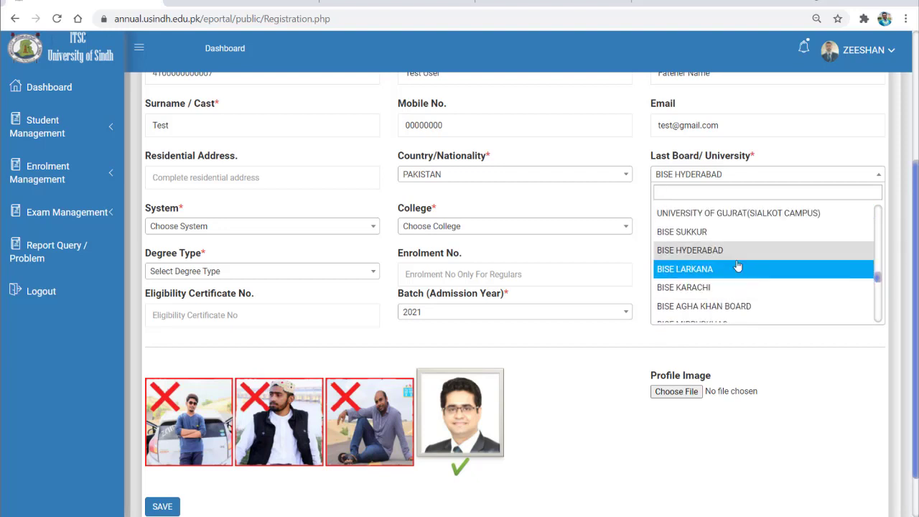
{"action": "left_click", "coordinate": [711, 253]}
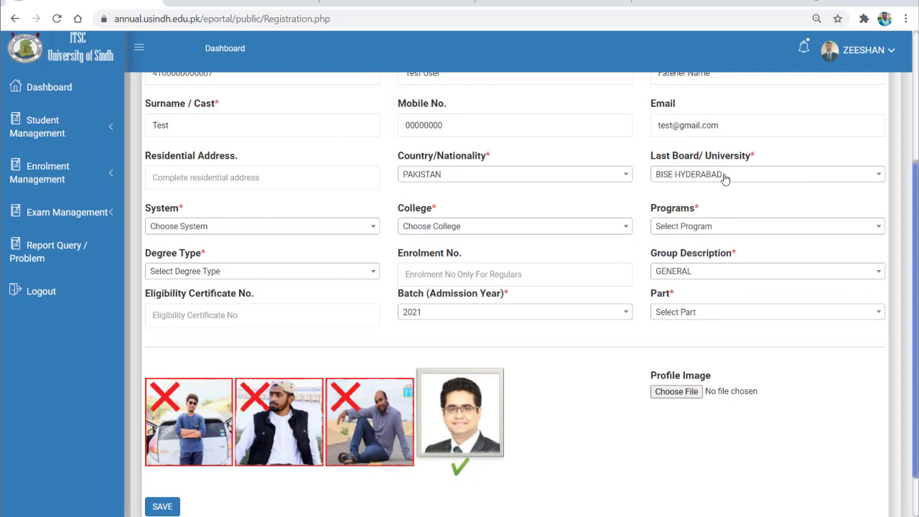
{"action": "left_click", "coordinate": [241, 226]}
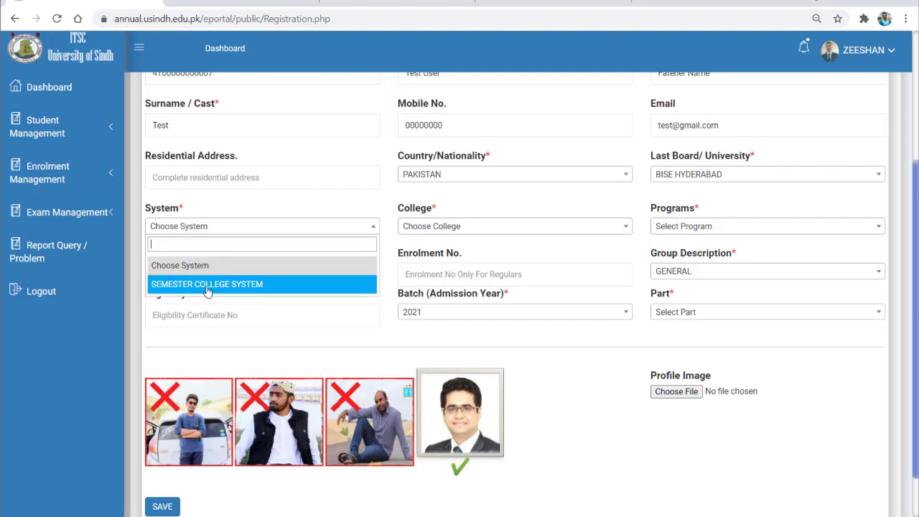
{"action": "left_click", "coordinate": [222, 290]}
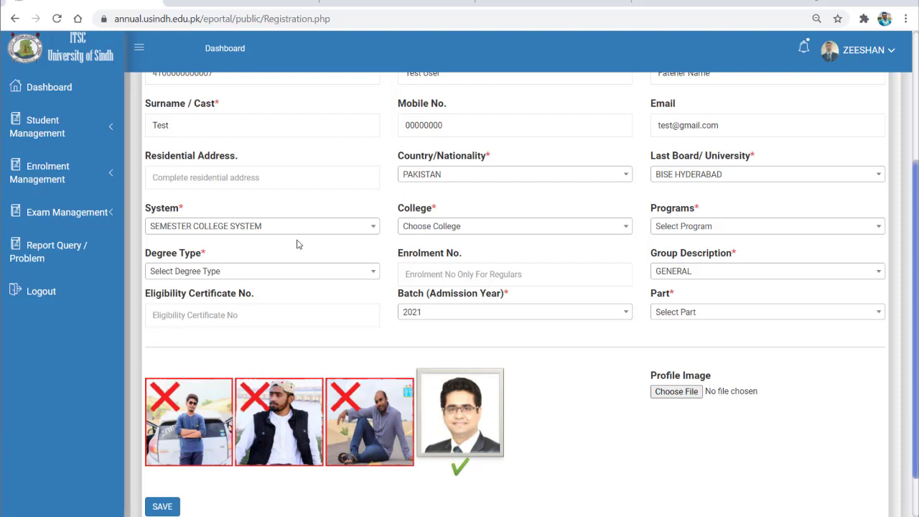
Choose COLLEGE OF MODEREN SCIENCES, program BS SOFTWARE ENGINEERING and degree type REGULAR.
{"action": "left_click", "coordinate": [558, 229]}
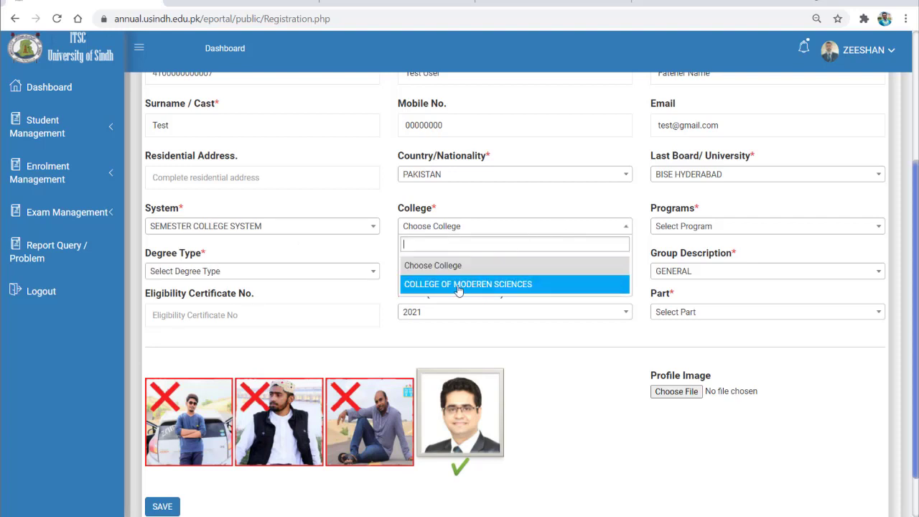
{"action": "left_click", "coordinate": [507, 230]}
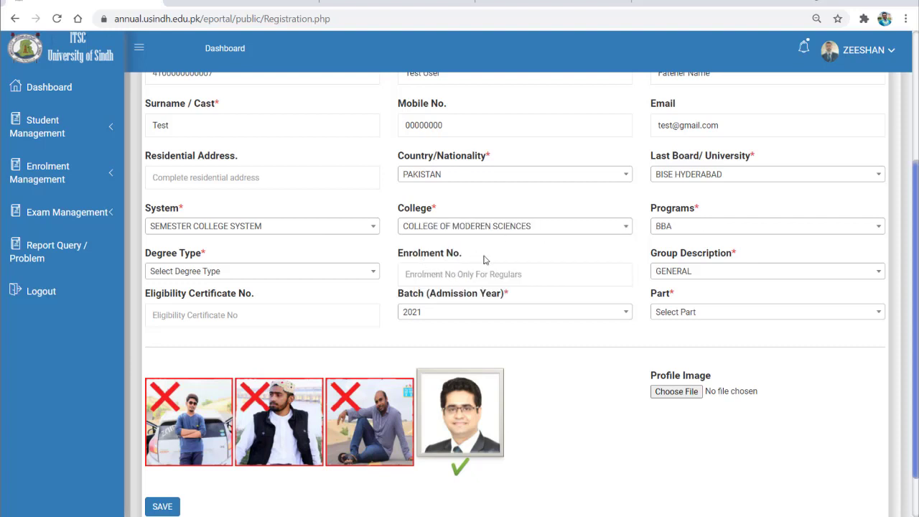
{"action": "left_click", "coordinate": [690, 227]}
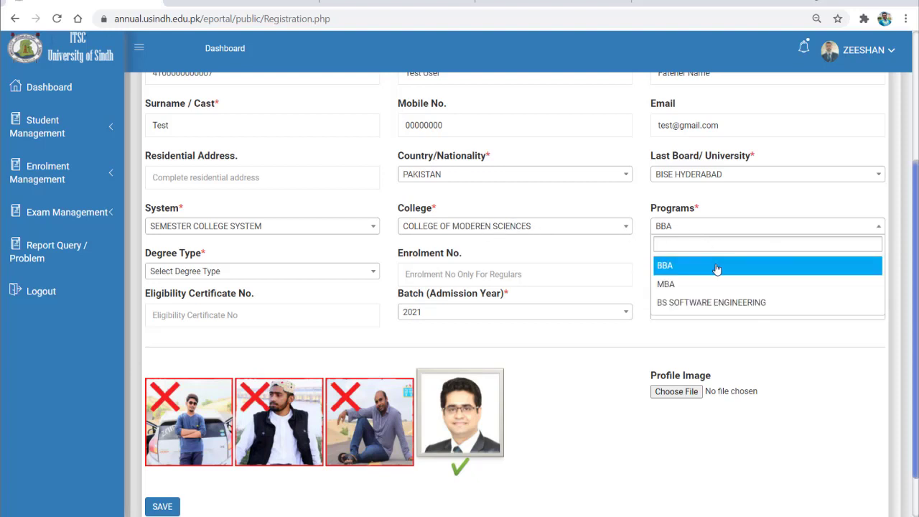
{"action": "left_click", "coordinate": [737, 287]}
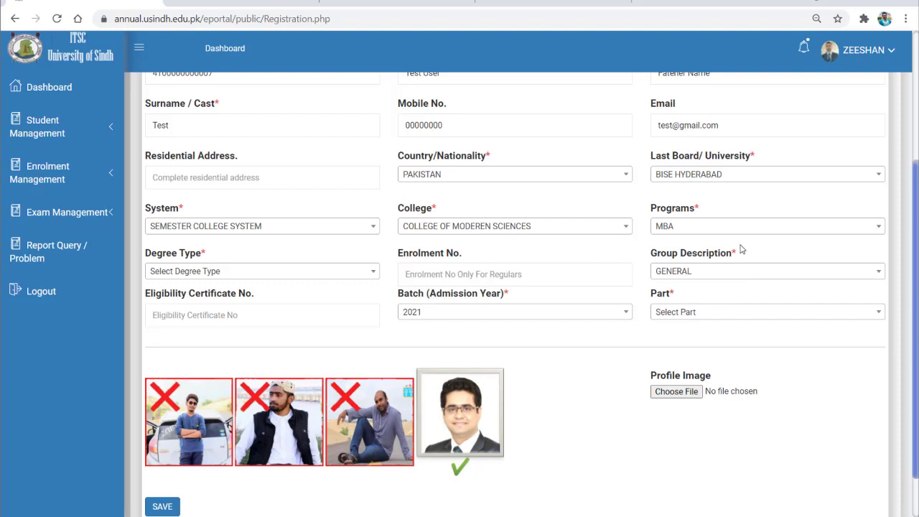
{"action": "left_click", "coordinate": [729, 226]}
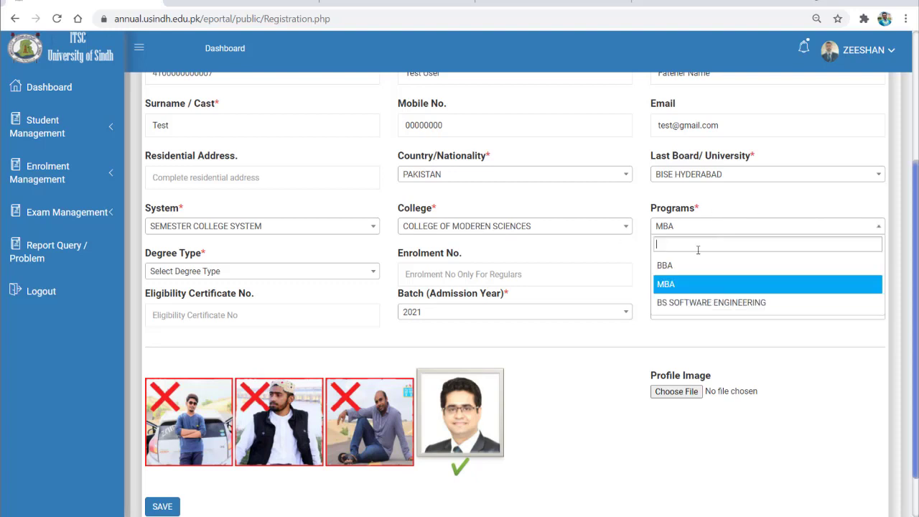
{"action": "left_click", "coordinate": [705, 300]}
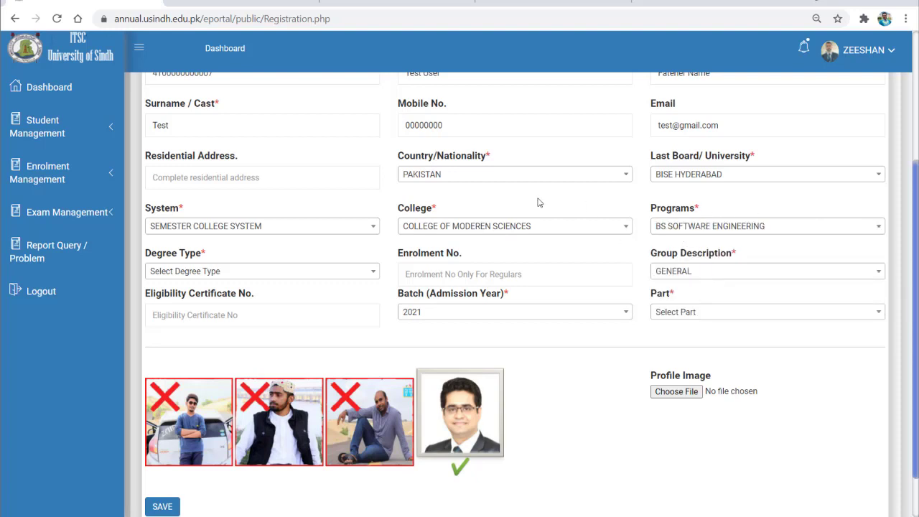
{"action": "left_click", "coordinate": [288, 273]}
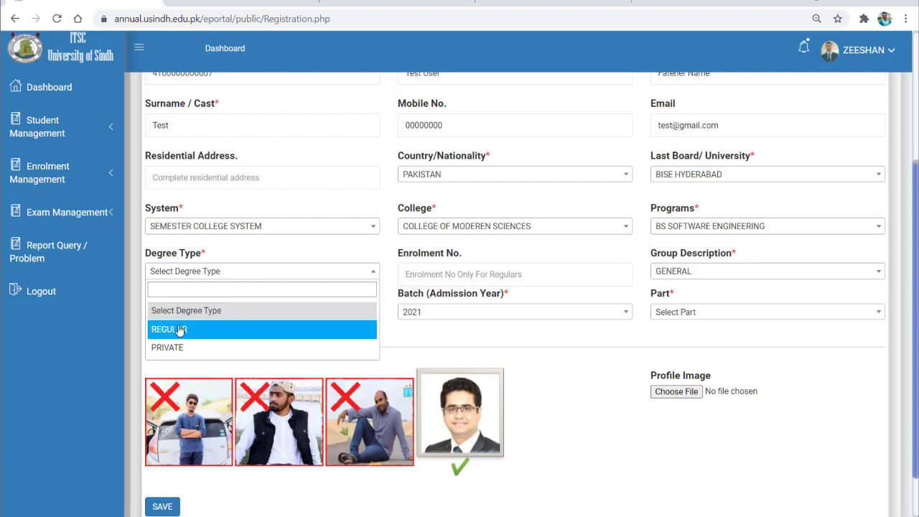
{"action": "left_click", "coordinate": [181, 330]}
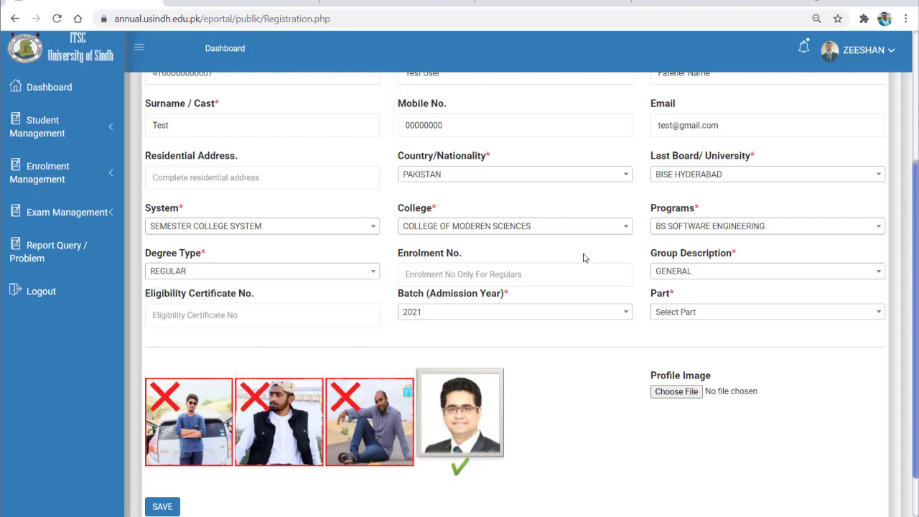
Set group description GENERAL, admission batch 2021 and Part I.
{"action": "left_click_drag", "start_coordinate": [399, 253], "coordinate": [495, 258]}
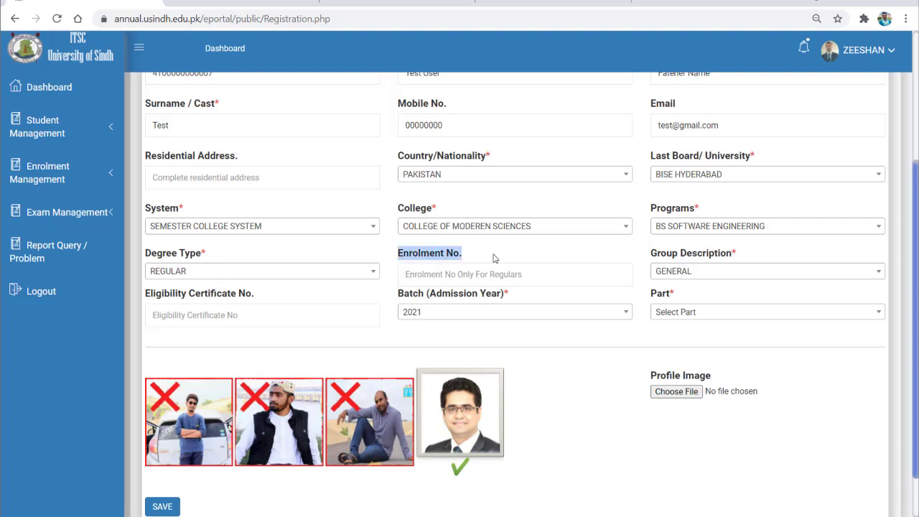
{"action": "left_click", "coordinate": [442, 276]}
{"action": "left_click", "coordinate": [677, 267]}
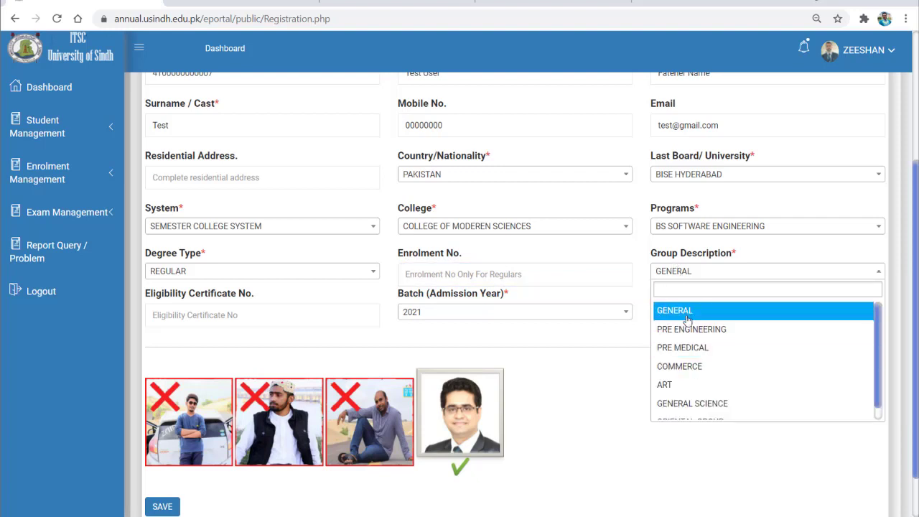
{"action": "left_click", "coordinate": [685, 311]}
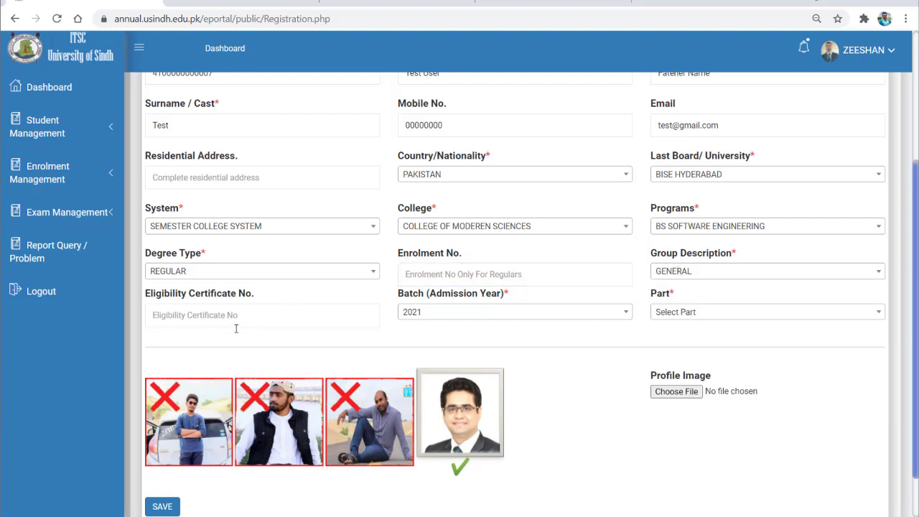
{"action": "left_click", "coordinate": [449, 316]}
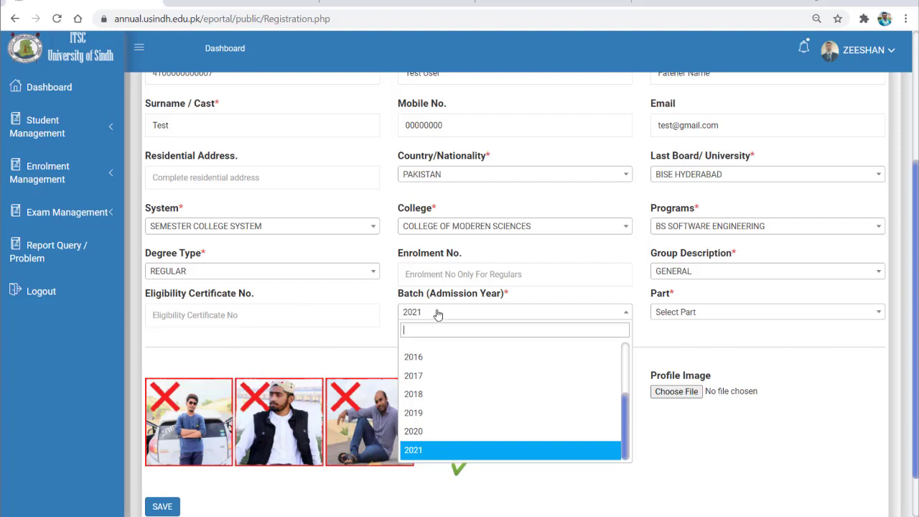
{"action": "left_click", "coordinate": [426, 449]}
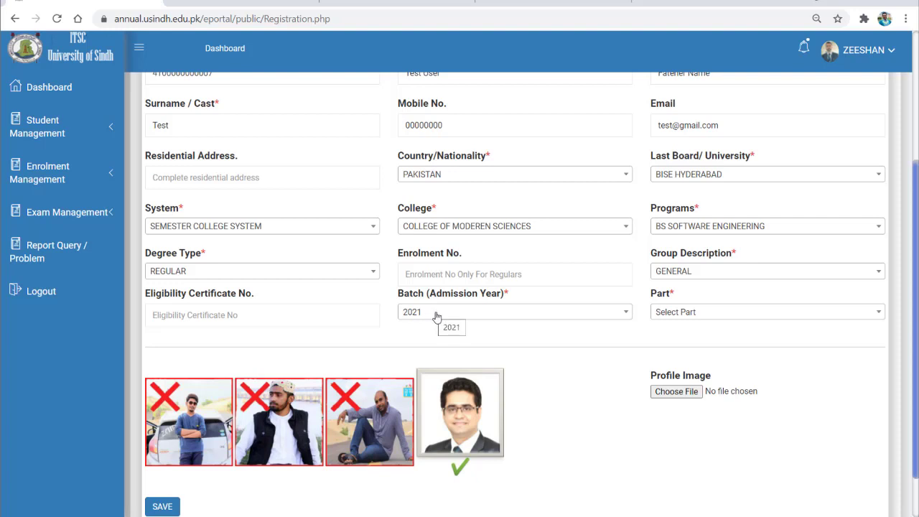
{"action": "left_click", "coordinate": [682, 316]}
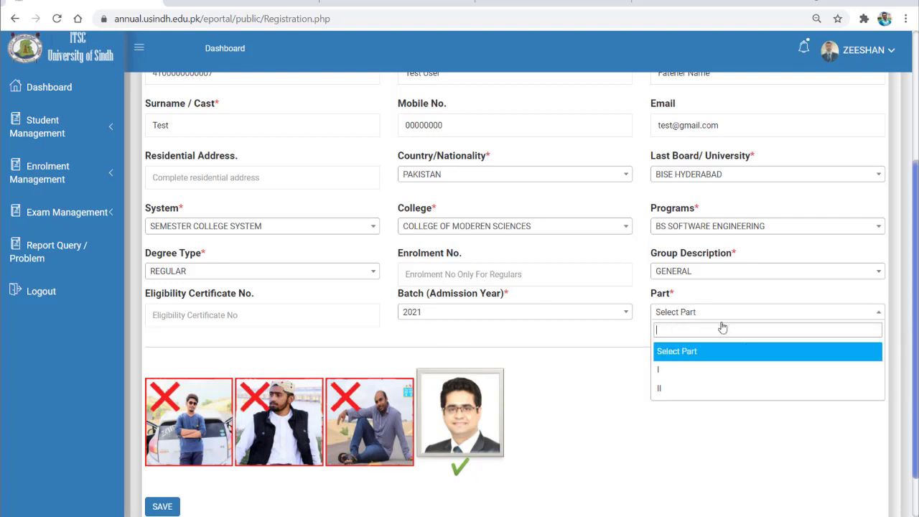
{"action": "left_click", "coordinate": [710, 368]}
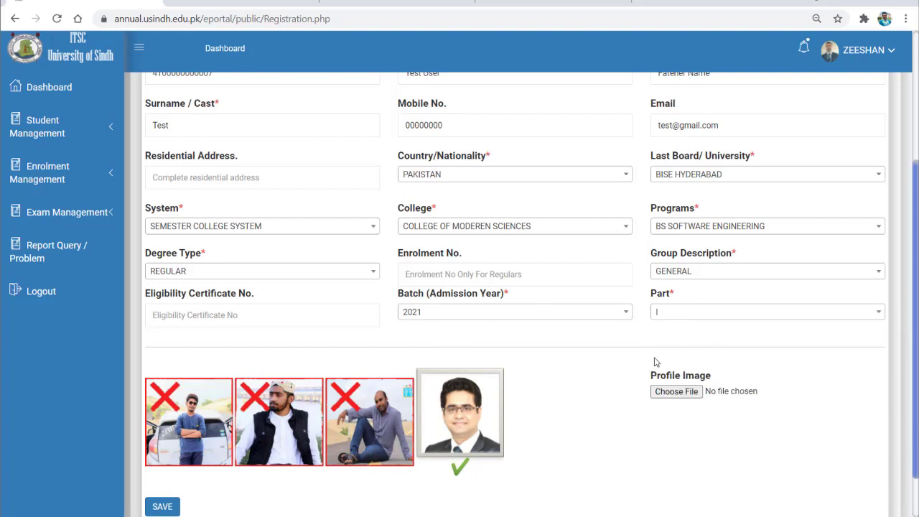
{"action": "scroll", "coordinate": [664, 331], "scroll_direction": "down", "scroll_amount": 1}
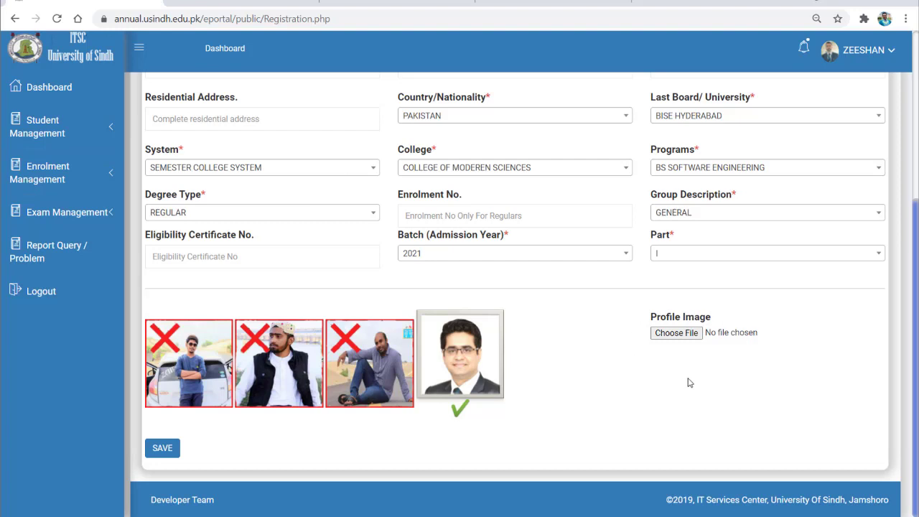
Save the registration and close the SUCCESS dialog showing the issued CNIC and password.
{"action": "left_click", "coordinate": [162, 448]}
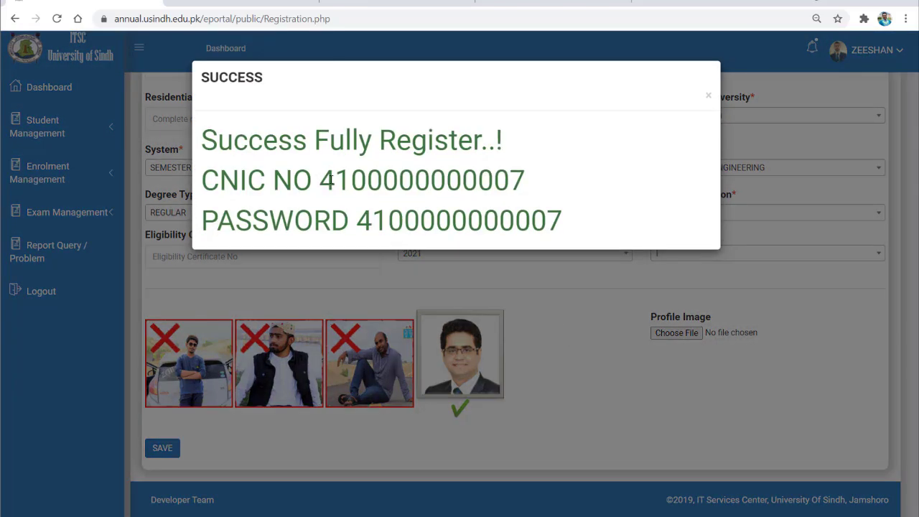
{"action": "left_click_drag", "start_coordinate": [321, 179], "coordinate": [592, 174]}
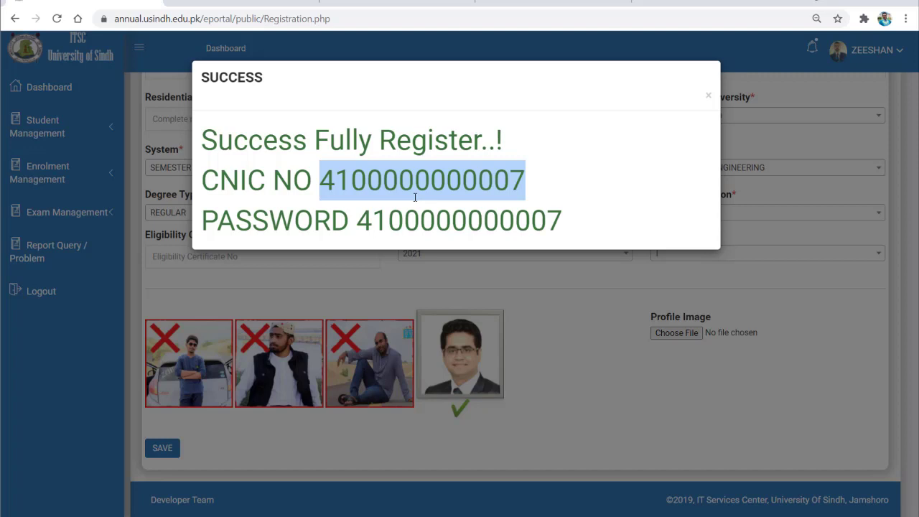
{"action": "left_click", "coordinate": [262, 247]}
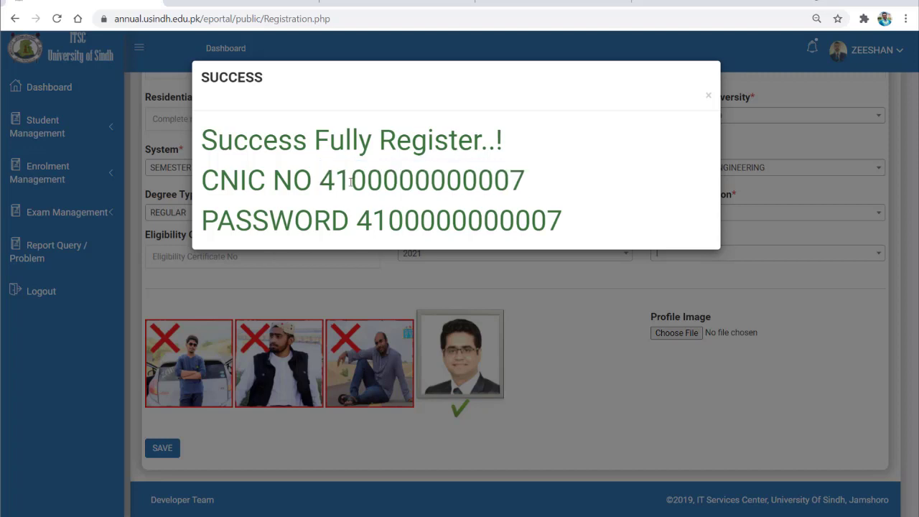
{"action": "left_click", "coordinate": [708, 96]}
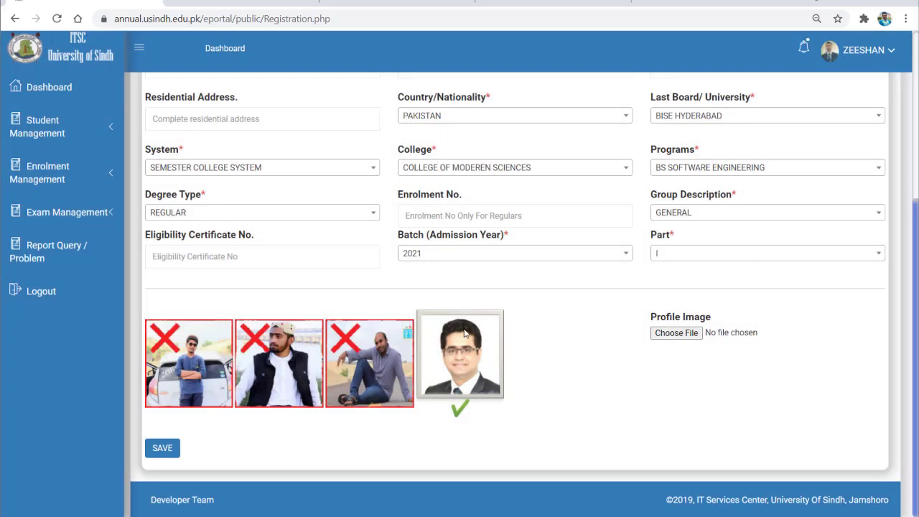
Open View All Users and edit the first listed student to reload their registration form.
{"action": "scroll", "coordinate": [473, 359], "scroll_direction": "up", "scroll_amount": 1}
{"action": "left_click", "coordinate": [93, 121]}
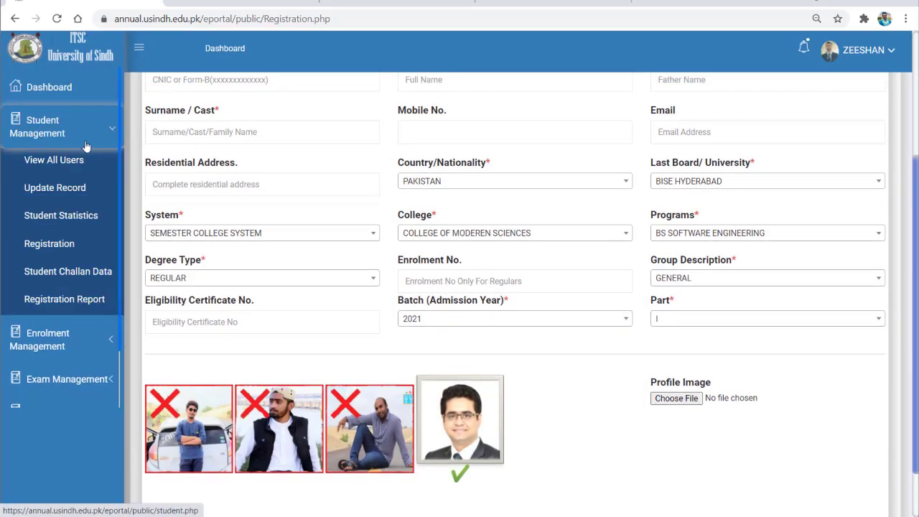
{"action": "left_click", "coordinate": [47, 163]}
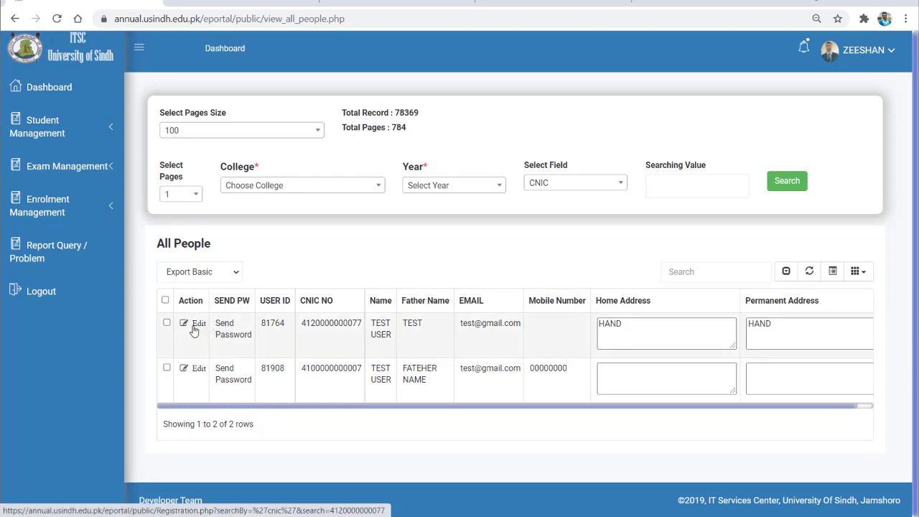
{"action": "left_click", "coordinate": [194, 330]}
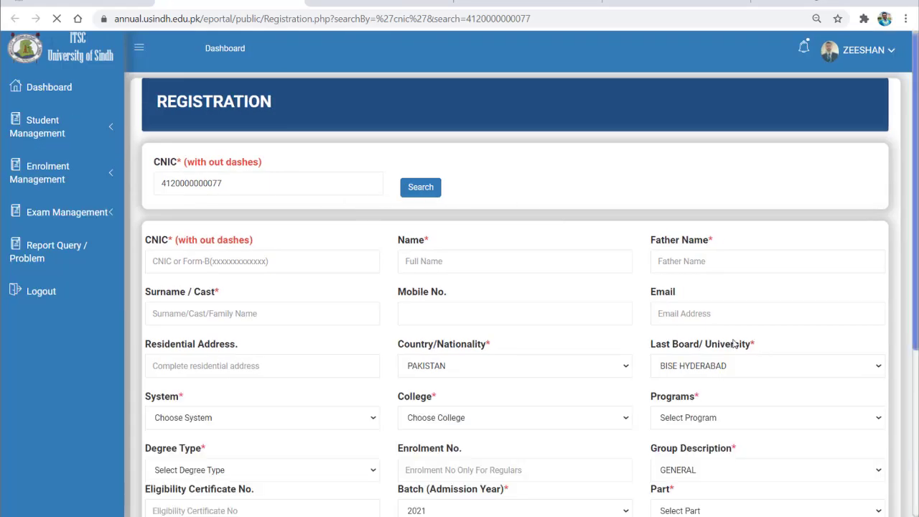
{"action": "scroll", "coordinate": [739, 343], "scroll_direction": "down", "scroll_amount": 2}
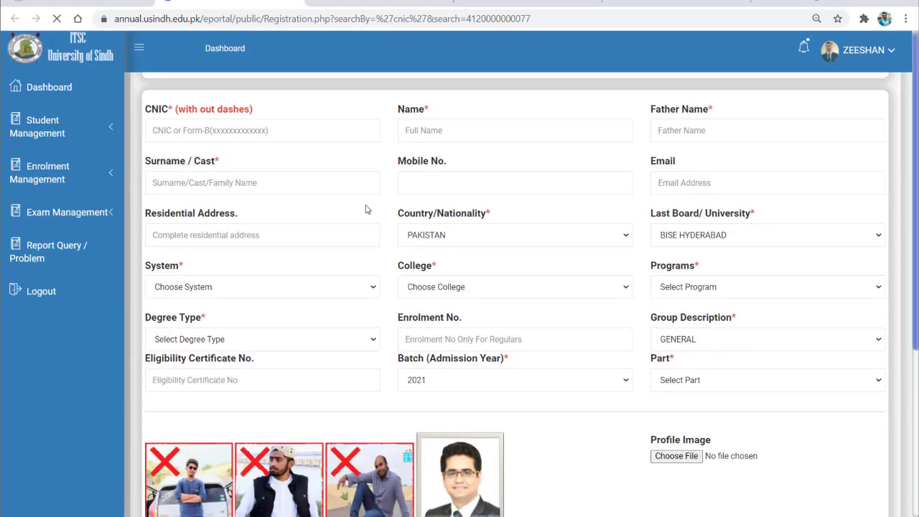
{"action": "left_click", "coordinate": [47, 133]}
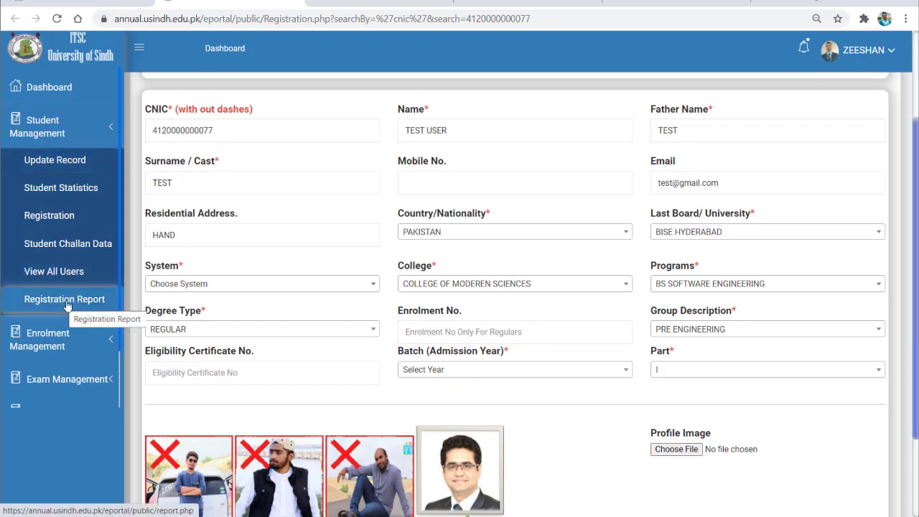
{"action": "left_click", "coordinate": [69, 244]}
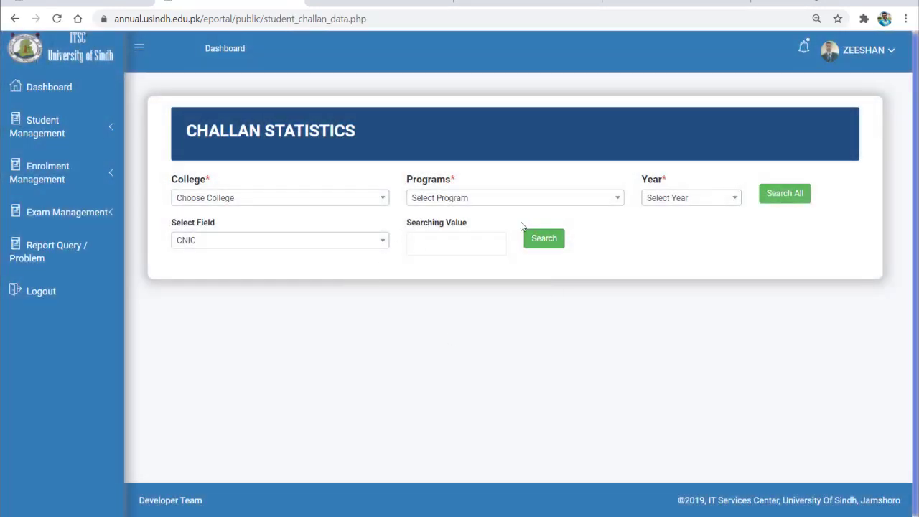
{"action": "left_click", "coordinate": [22, 136]}
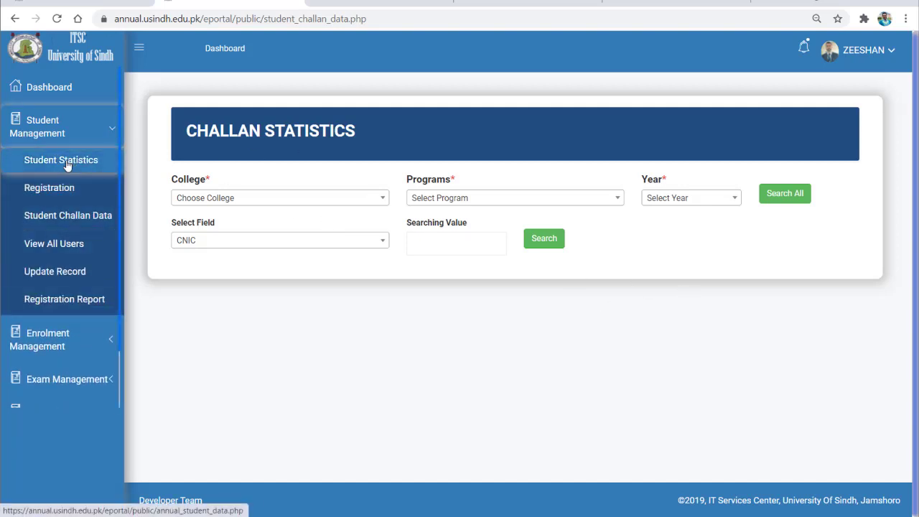
{"action": "left_click", "coordinate": [52, 333]}
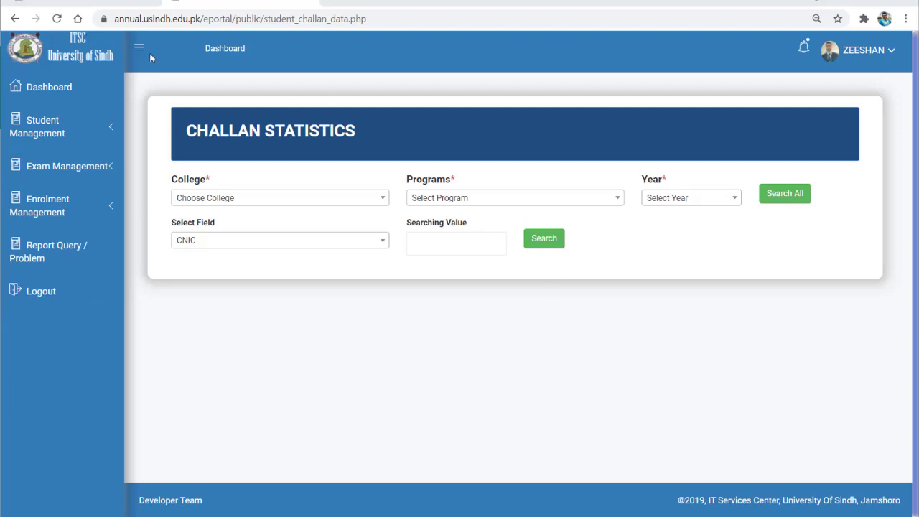
Filter challan data to COLLEGE OF MODEREN SCIENCES, BS SOFTWARE ENGINEERING, year 2021 and search all.
{"action": "left_click", "coordinate": [61, 140]}
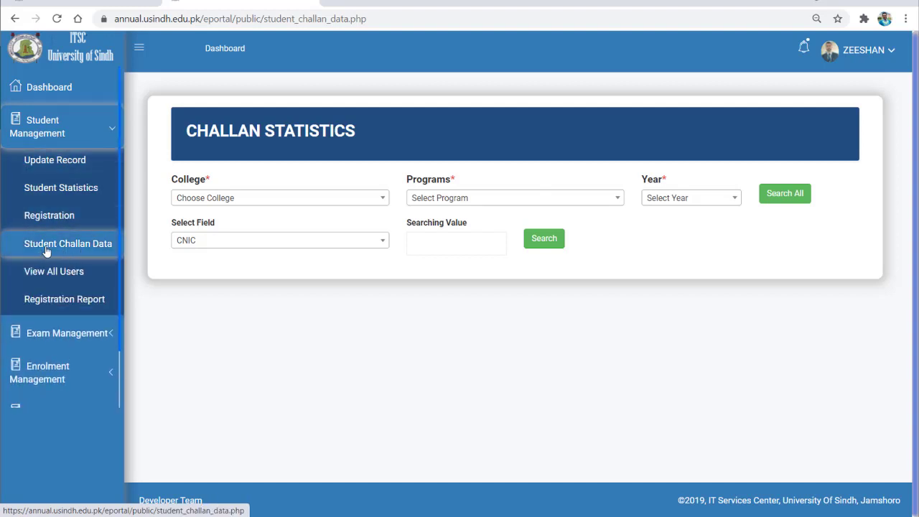
{"action": "left_click", "coordinate": [257, 196]}
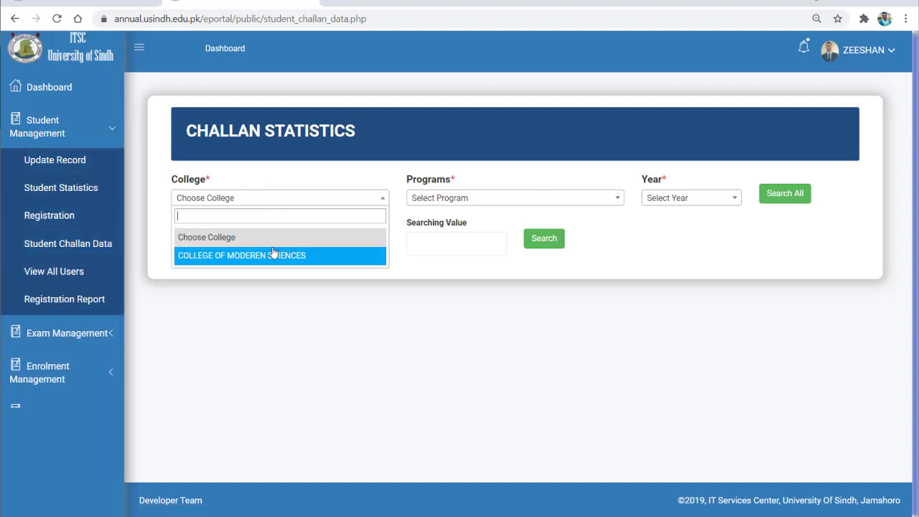
{"action": "left_click", "coordinate": [434, 203]}
{"action": "left_click", "coordinate": [435, 204]}
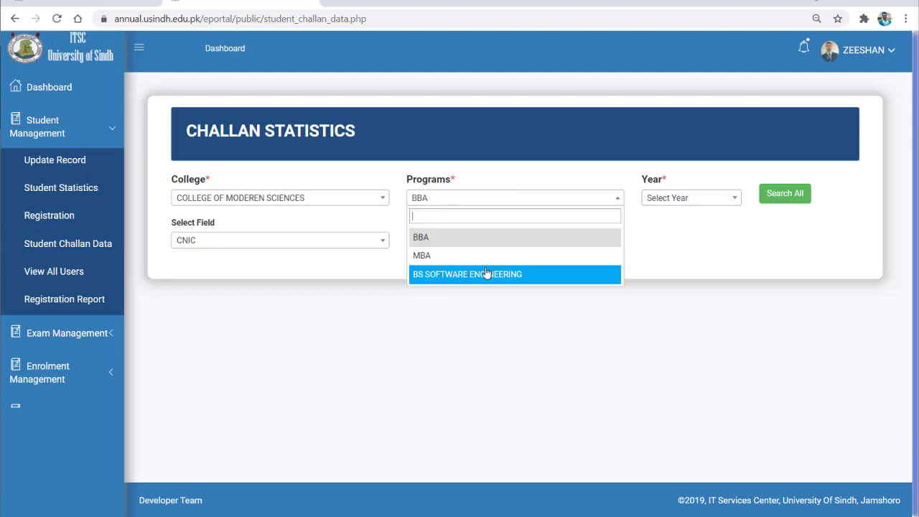
{"action": "left_click", "coordinate": [486, 274]}
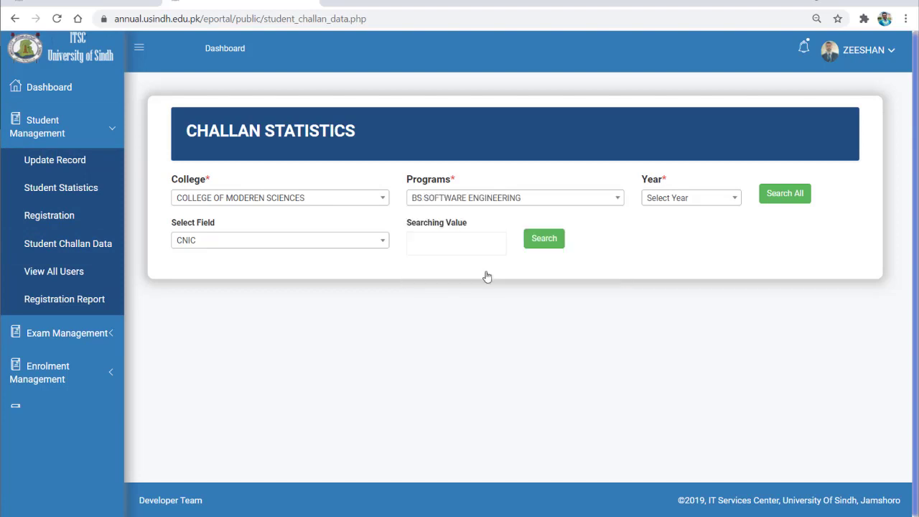
{"action": "left_click", "coordinate": [694, 199]}
{"action": "scroll", "coordinate": [677, 301], "scroll_direction": "down", "scroll_amount": 3}
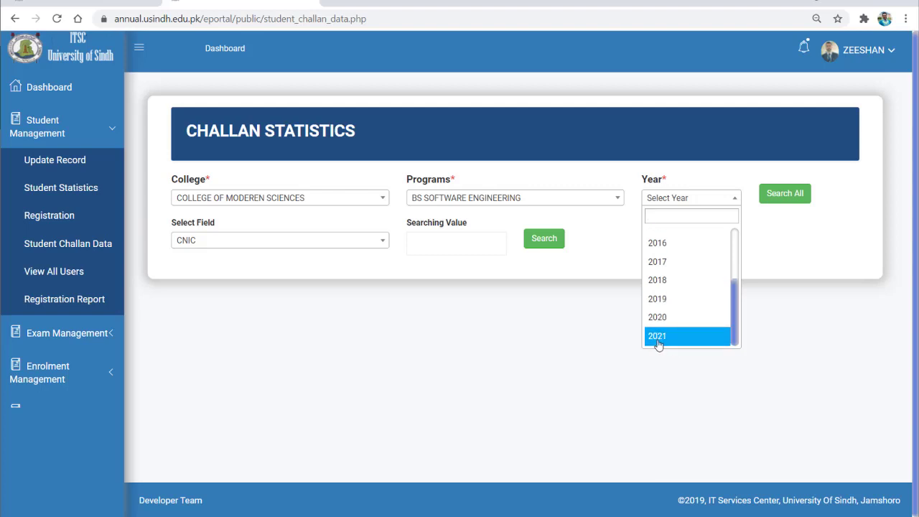
{"action": "left_click", "coordinate": [658, 342]}
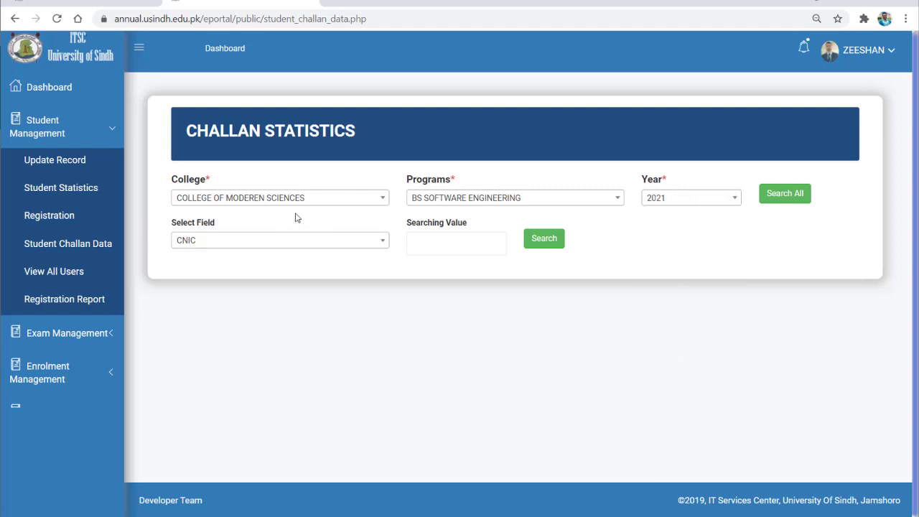
{"action": "left_click", "coordinate": [788, 195]}
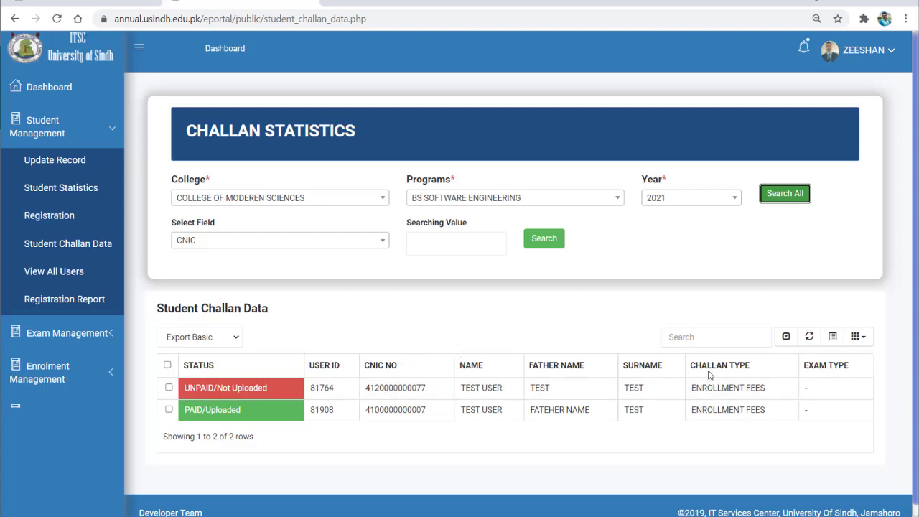
Inspect the first row's enrollment fees entry and uncheck that student's row.
{"action": "left_click_drag", "start_coordinate": [702, 387], "coordinate": [765, 393]}
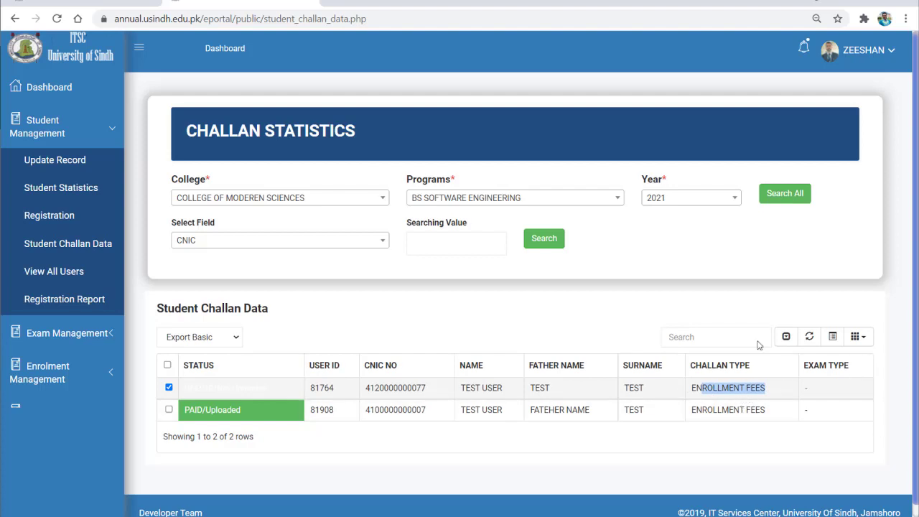
{"action": "left_click", "coordinate": [688, 322]}
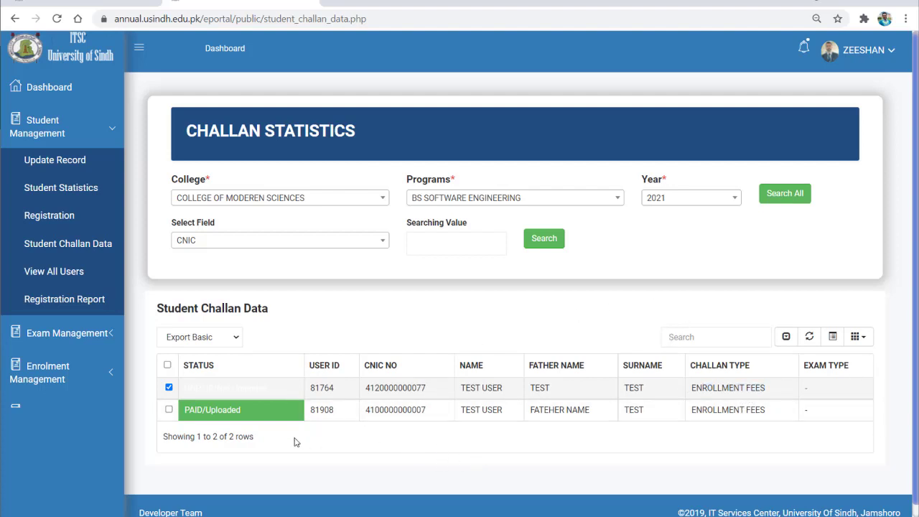
{"action": "left_click", "coordinate": [400, 388]}
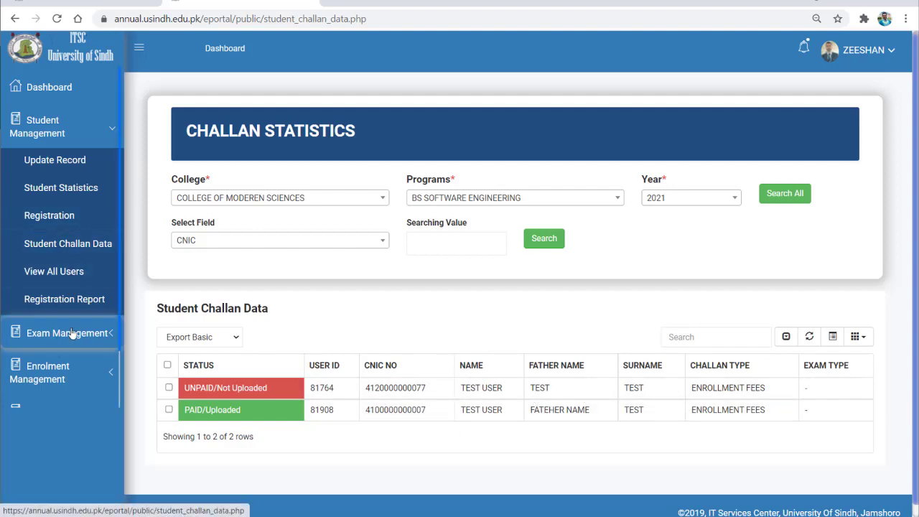
On Certificate Form Status, select COLLEGE OF MODEREN SCIENCES, BS SOFTWARE ENGINEERING and year 2021.
{"action": "left_click", "coordinate": [50, 379]}
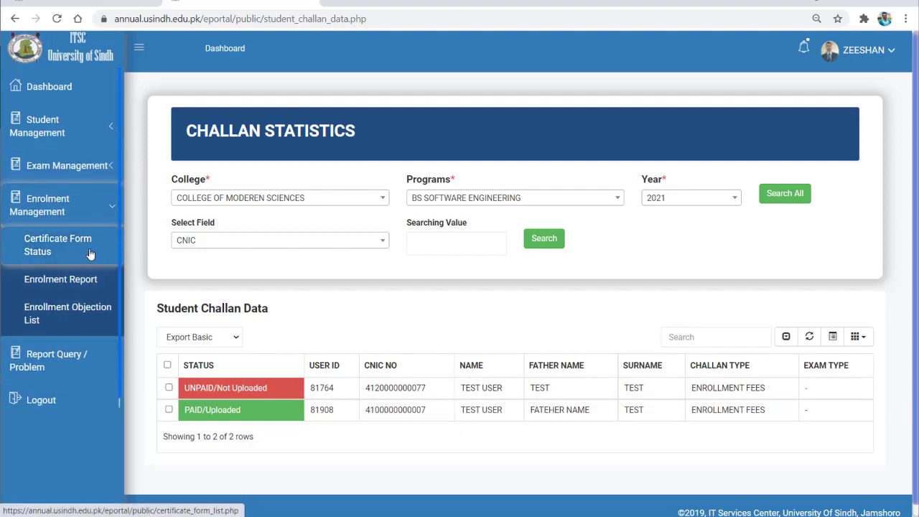
{"action": "left_click", "coordinate": [48, 251]}
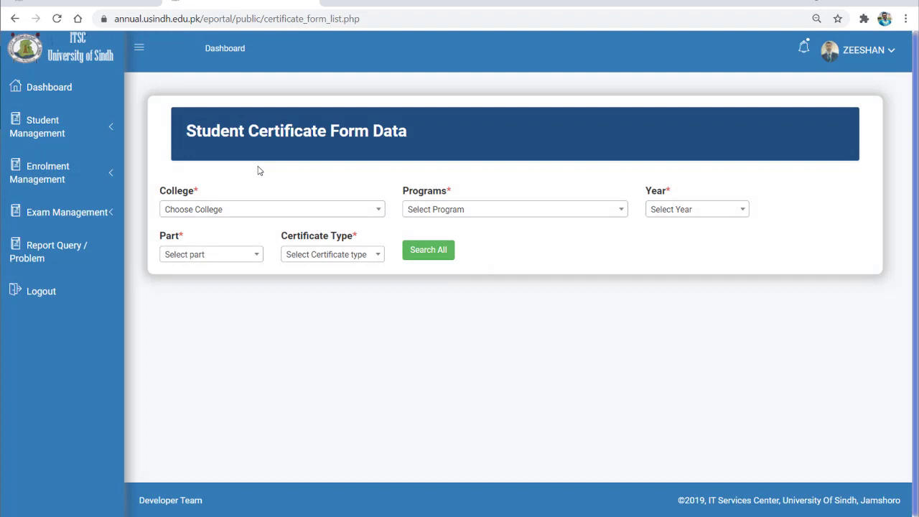
{"action": "left_click", "coordinate": [319, 210]}
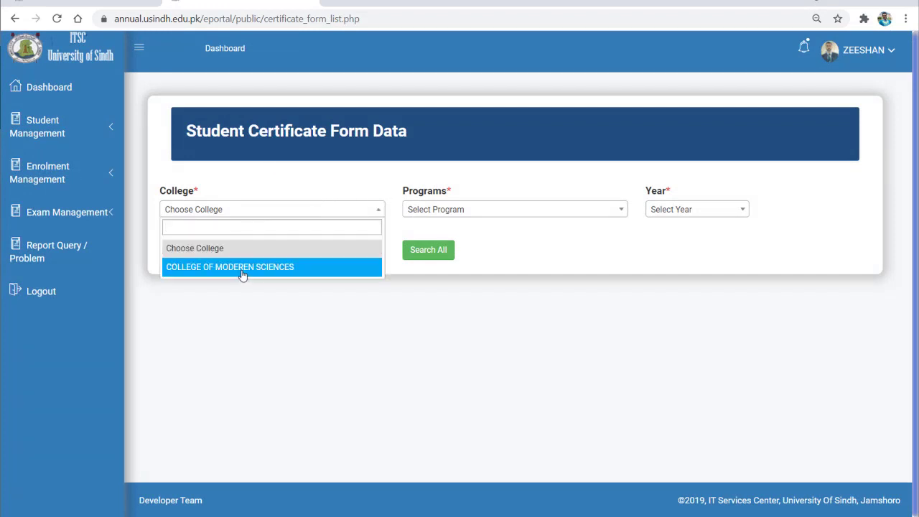
{"action": "left_click", "coordinate": [216, 266]}
{"action": "left_click", "coordinate": [500, 208]}
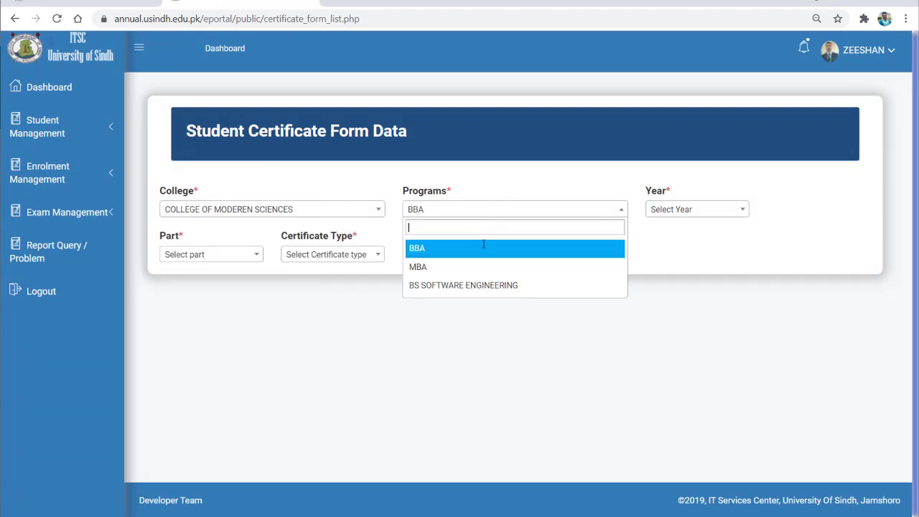
{"action": "left_click", "coordinate": [478, 287]}
{"action": "left_click", "coordinate": [689, 210]}
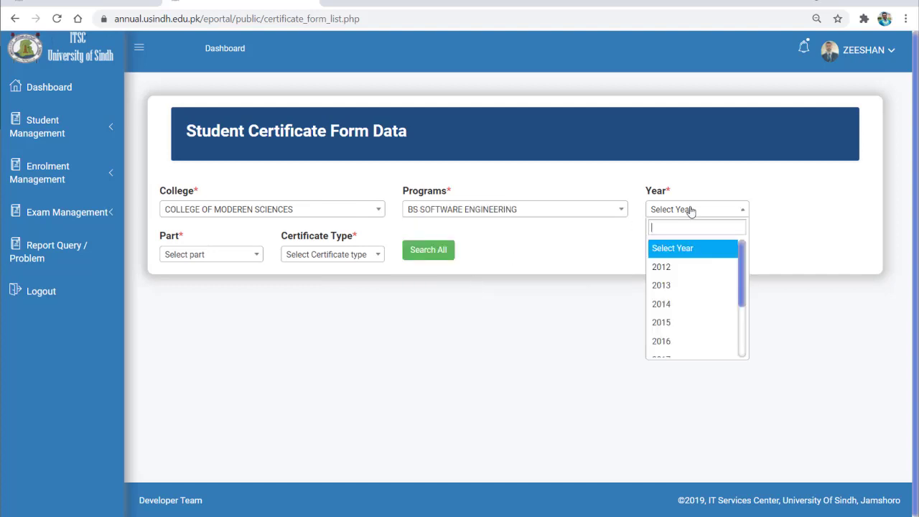
{"action": "scroll", "coordinate": [678, 337], "scroll_direction": "down", "scroll_amount": 2}
{"action": "left_click", "coordinate": [677, 347]}
{"action": "left_click", "coordinate": [433, 255]}
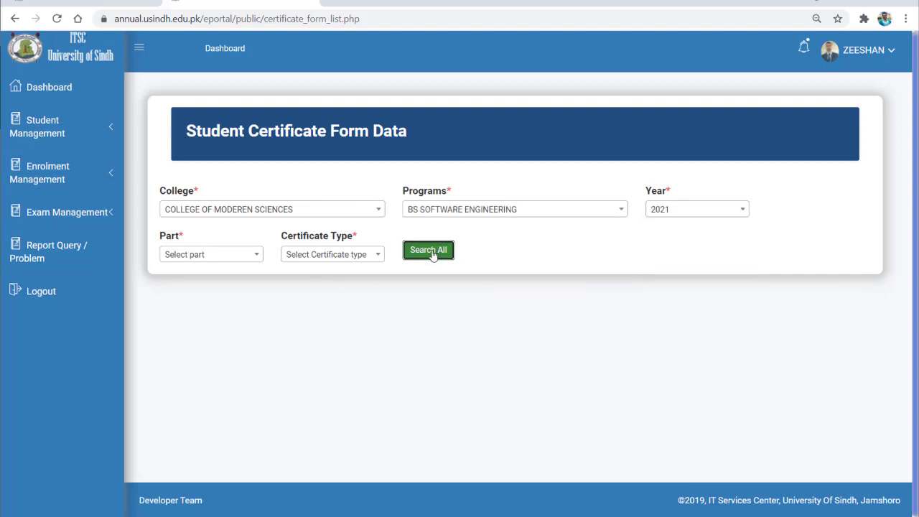
Filter by Part 1 and ENROLMENT certificate type, search all, then open the Enrolment Report page.
{"action": "left_click", "coordinate": [188, 254]}
{"action": "left_click", "coordinate": [193, 309]}
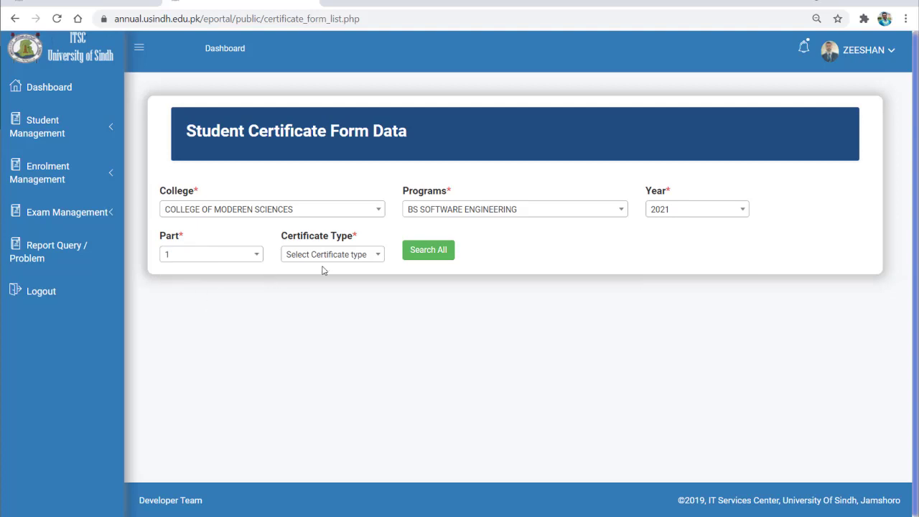
{"action": "left_click", "coordinate": [326, 255]}
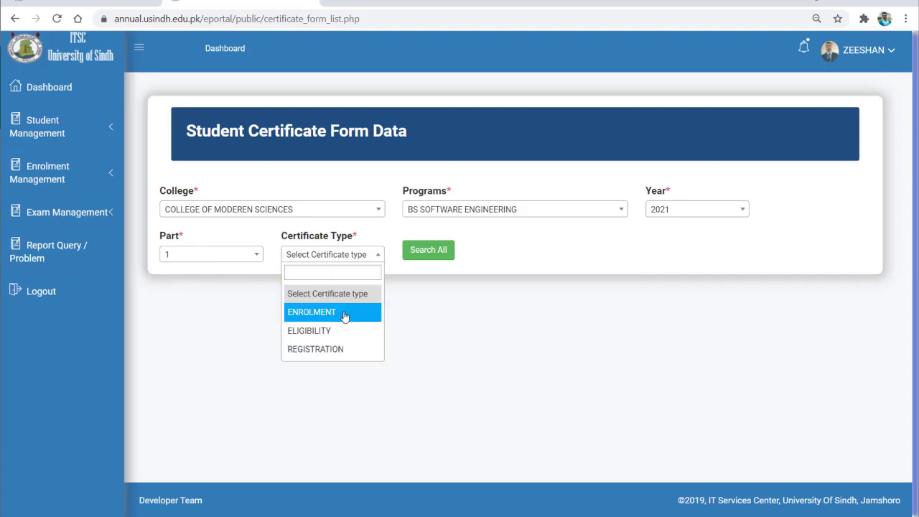
{"action": "left_click", "coordinate": [345, 316]}
{"action": "left_click", "coordinate": [415, 257]}
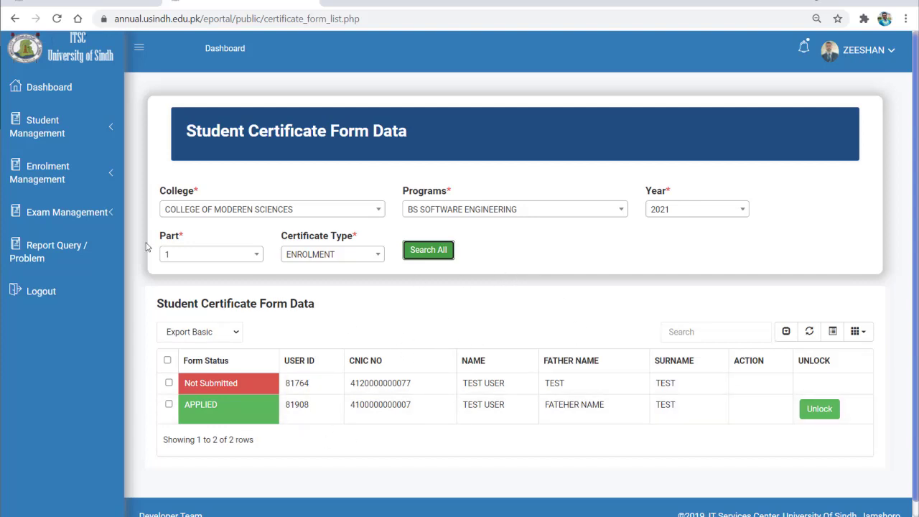
{"action": "left_click", "coordinate": [70, 181]}
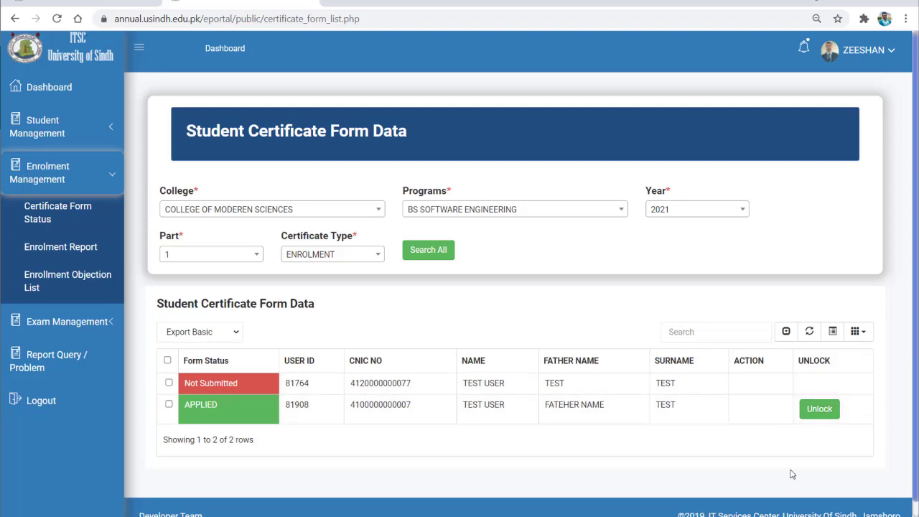
{"action": "left_click", "coordinate": [57, 249]}
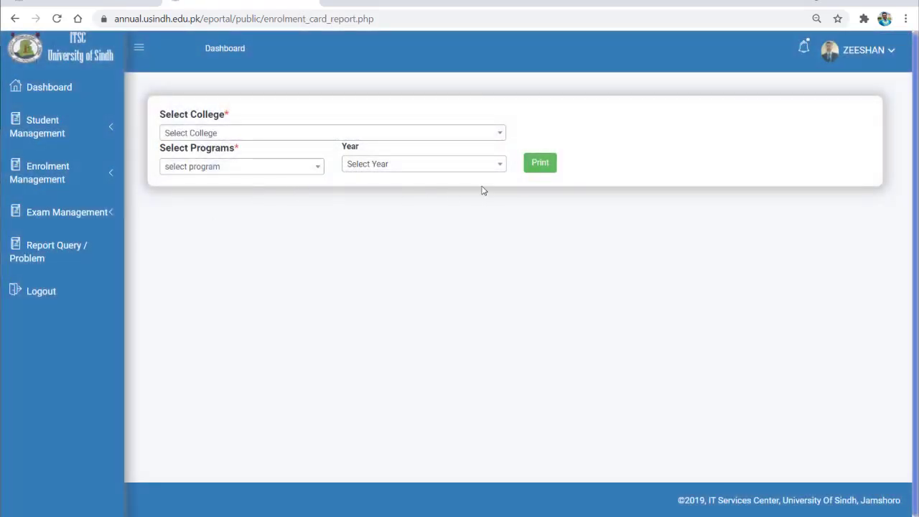
Pick COLLEGE OF MODEREN SCIENCES on the Enrolment Report, then switch to the enrollment objection list.
{"action": "left_click", "coordinate": [271, 139]}
{"action": "left_click", "coordinate": [252, 189]}
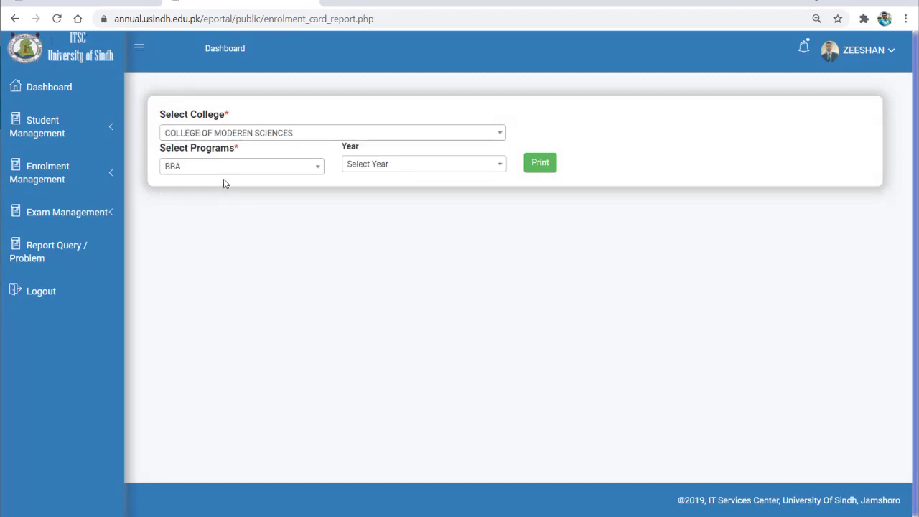
{"action": "left_click", "coordinate": [103, 178]}
{"action": "left_click", "coordinate": [66, 277]}
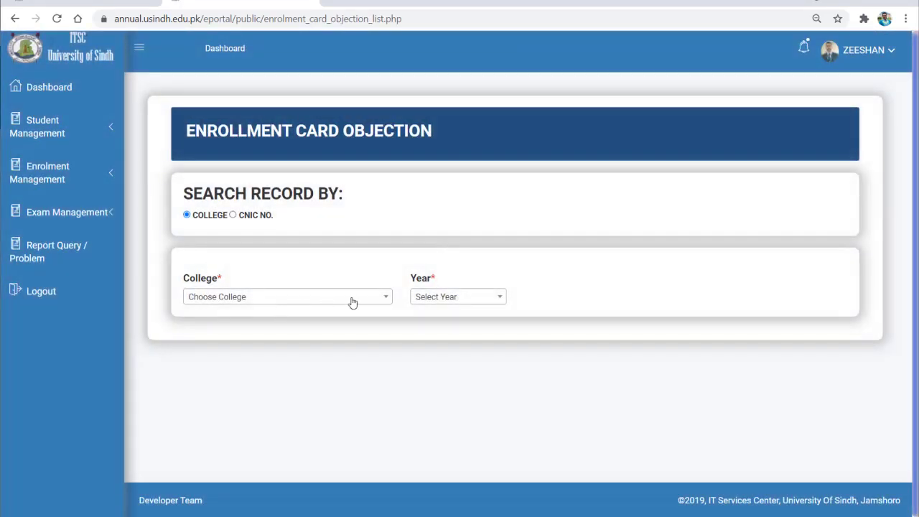
Filter objections to COLLEGE OF MODEREN SCIENCES and year 2021, which returns no records.
{"action": "left_click", "coordinate": [346, 299]}
{"action": "left_click", "coordinate": [233, 354]}
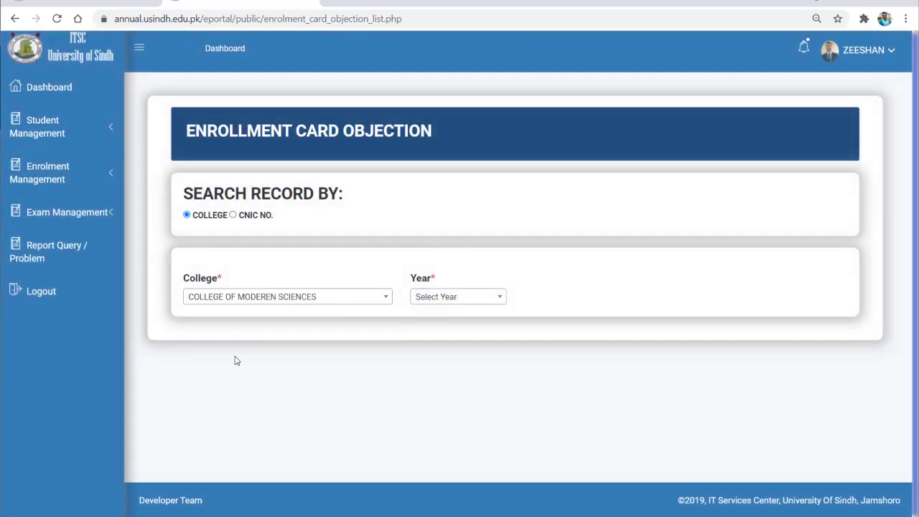
{"action": "left_click", "coordinate": [456, 297]}
{"action": "scroll", "coordinate": [445, 402], "scroll_direction": "down", "scroll_amount": 3}
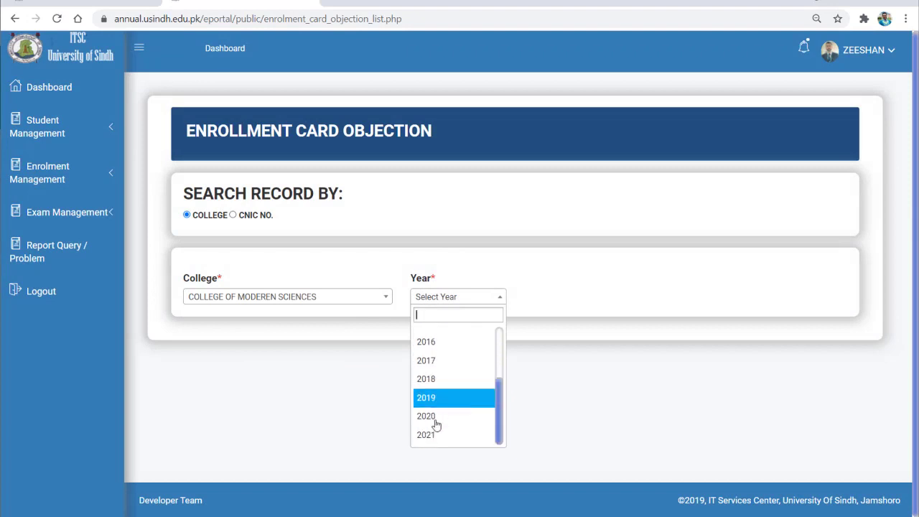
{"action": "left_click", "coordinate": [432, 435]}
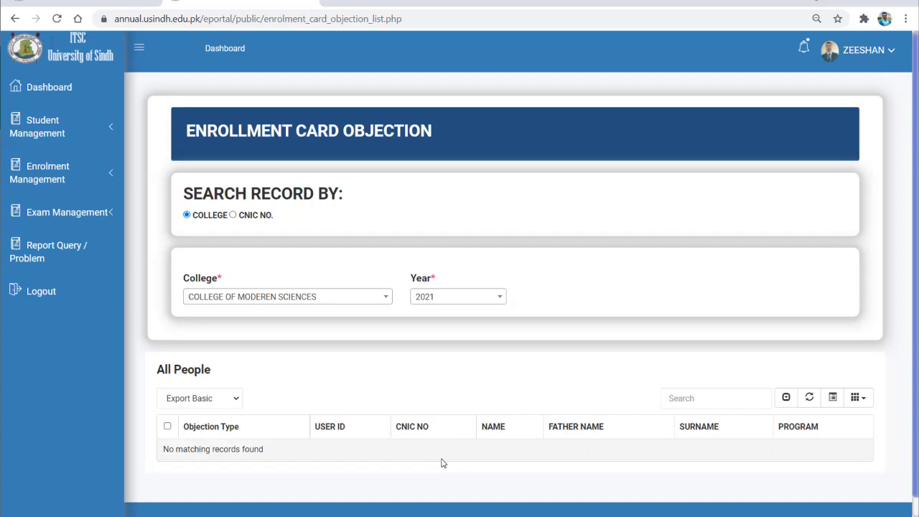
{"action": "left_click", "coordinate": [50, 176]}
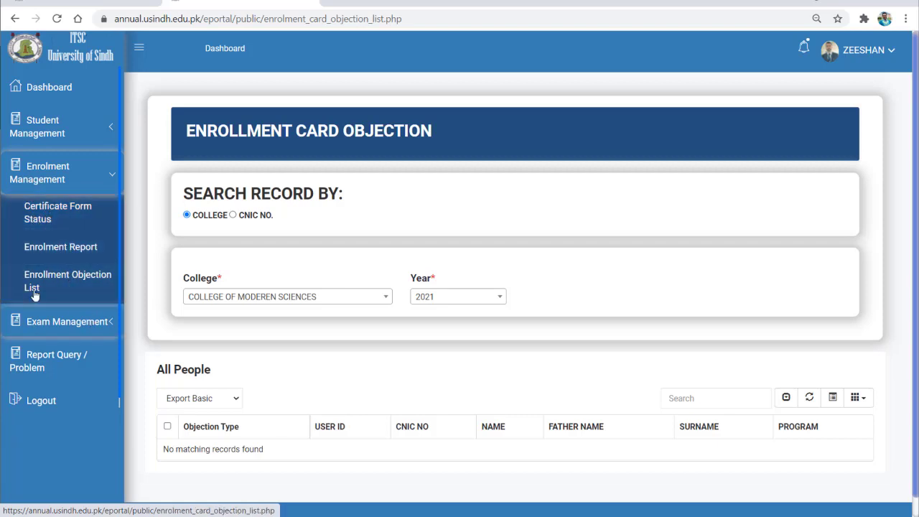
{"action": "left_click", "coordinate": [68, 148]}
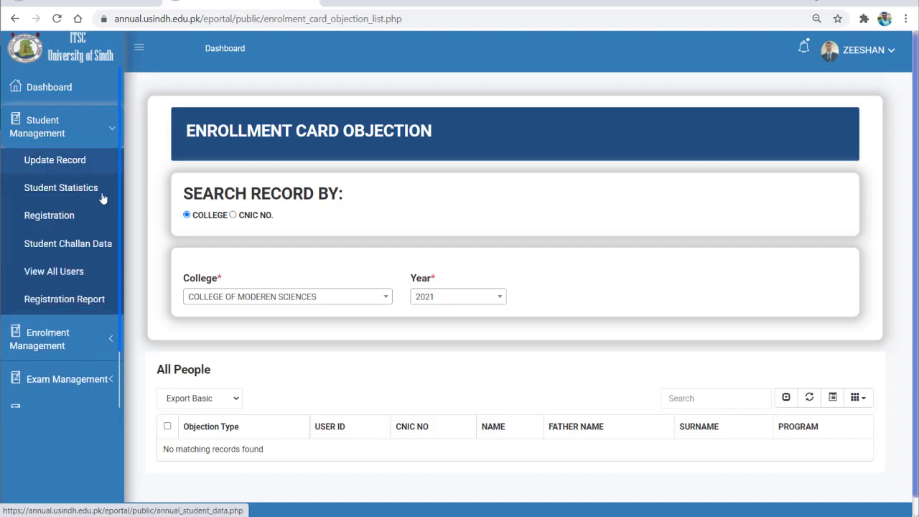
On Registration Report, select COLLEGE OF MODEREN SCIENCES, BS SOFTWARE ENGINEERING, batch 2021 and REGULAR.
{"action": "left_click", "coordinate": [57, 304]}
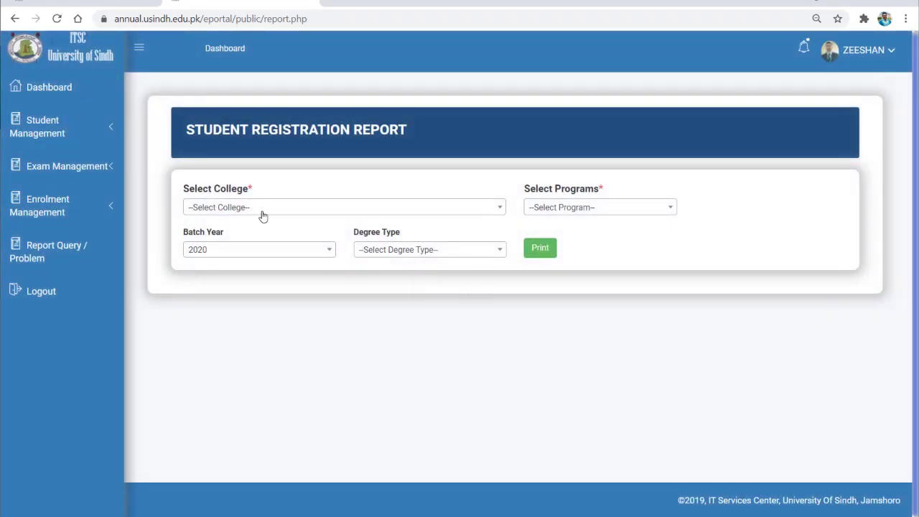
{"action": "left_click", "coordinate": [261, 208]}
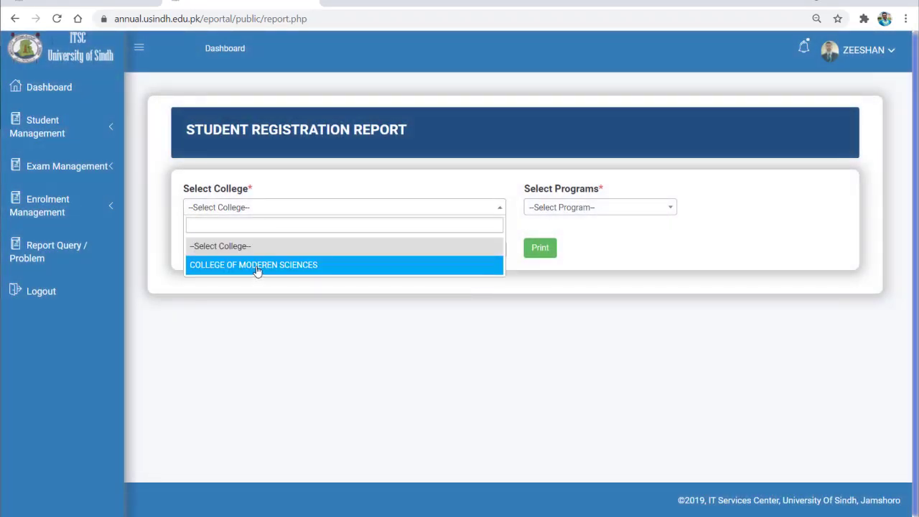
{"action": "left_click", "coordinate": [258, 264]}
{"action": "left_click", "coordinate": [566, 206]}
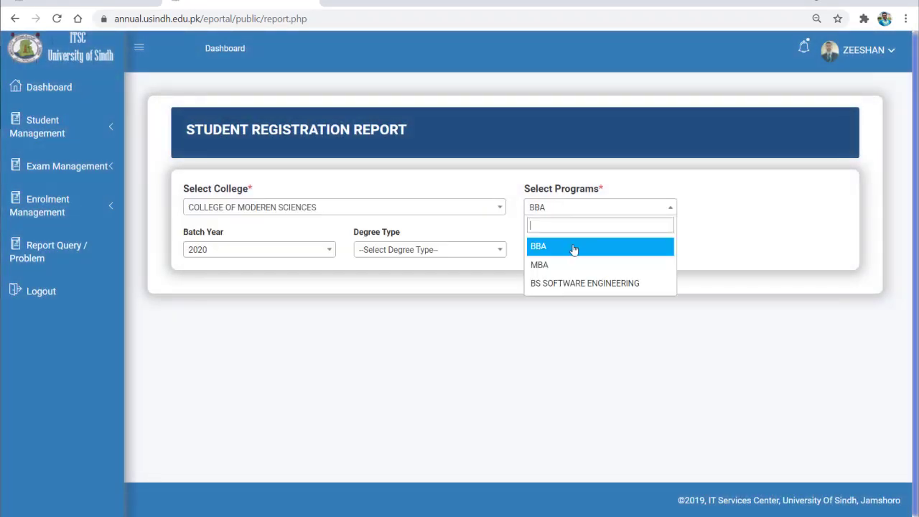
{"action": "left_click", "coordinate": [587, 285]}
{"action": "left_click", "coordinate": [293, 257]}
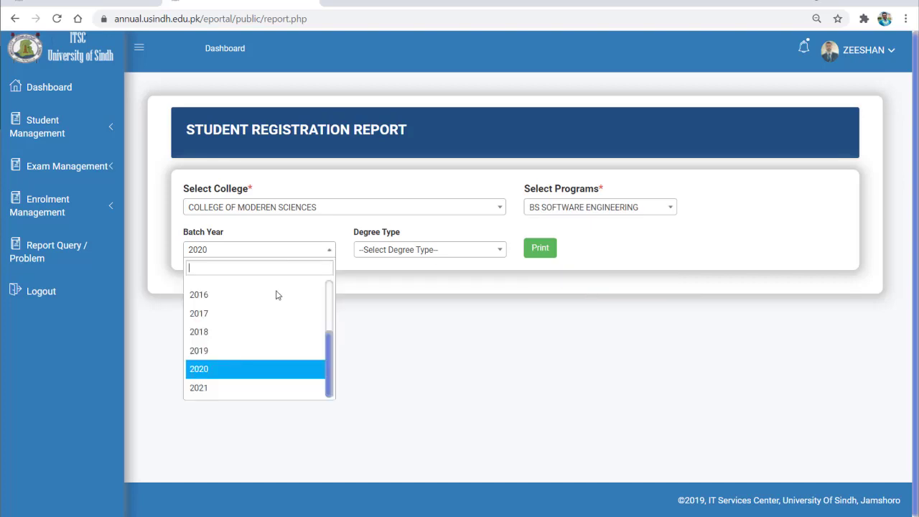
{"action": "left_click", "coordinate": [257, 388]}
{"action": "left_click", "coordinate": [412, 251]}
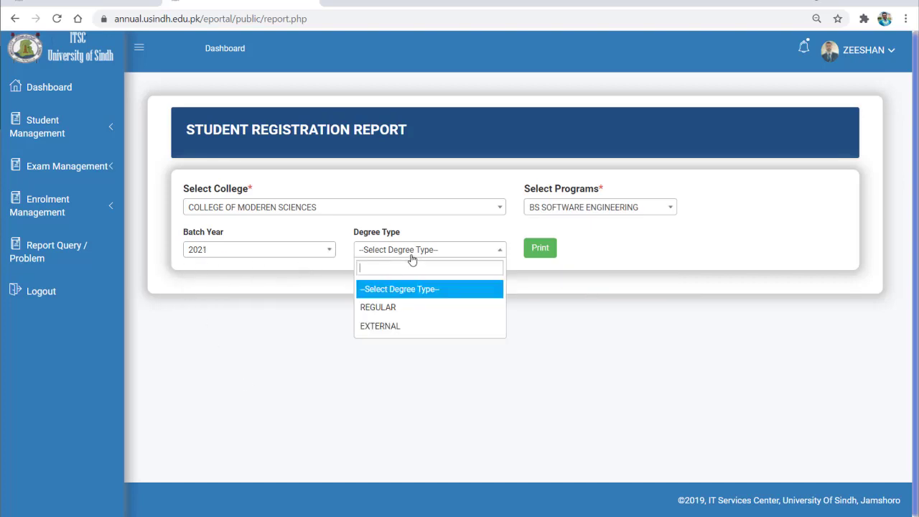
{"action": "left_click", "coordinate": [406, 307]}
Print the registration report as a PDF and return to the report form tab.
{"action": "left_click", "coordinate": [529, 252]}
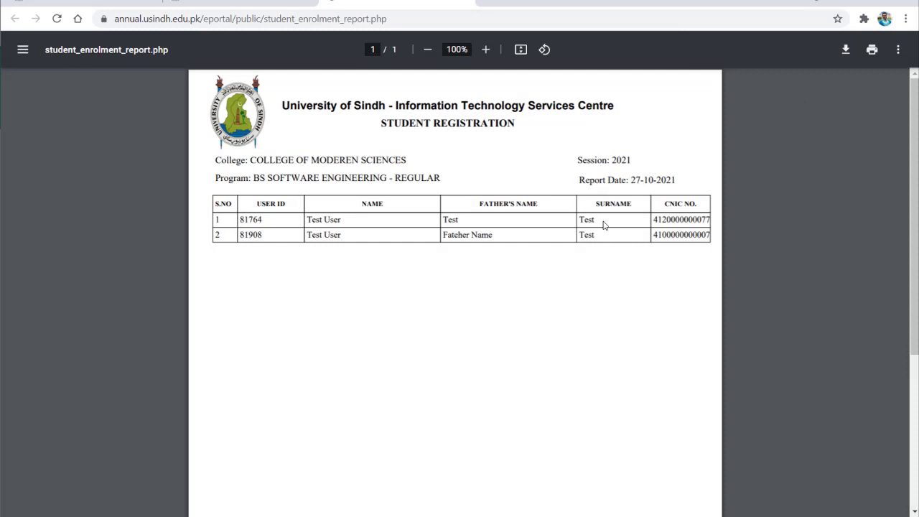
{"action": "left_click", "coordinate": [238, 8]}
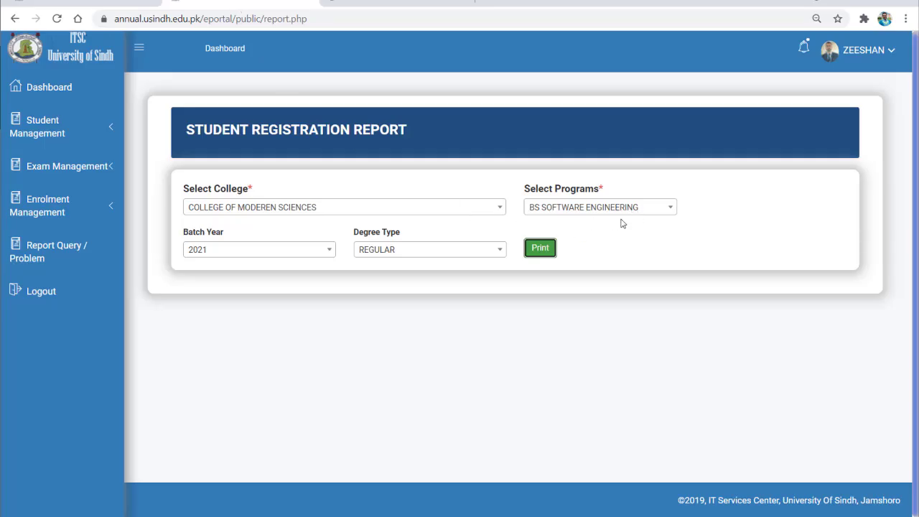
{"action": "left_click", "coordinate": [107, 133]}
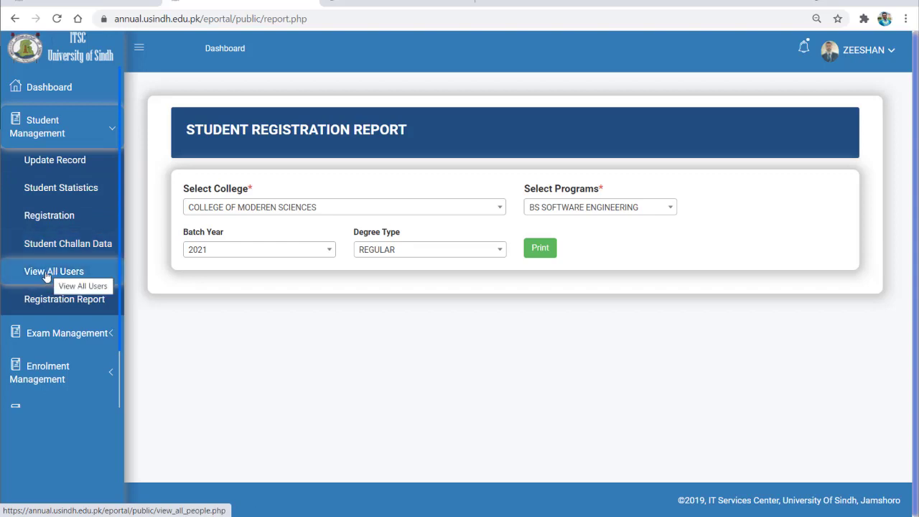
Open Student Management > Update Record, focus its CNIC field, then open the Exam Form Record page.
{"action": "left_click", "coordinate": [80, 127]}
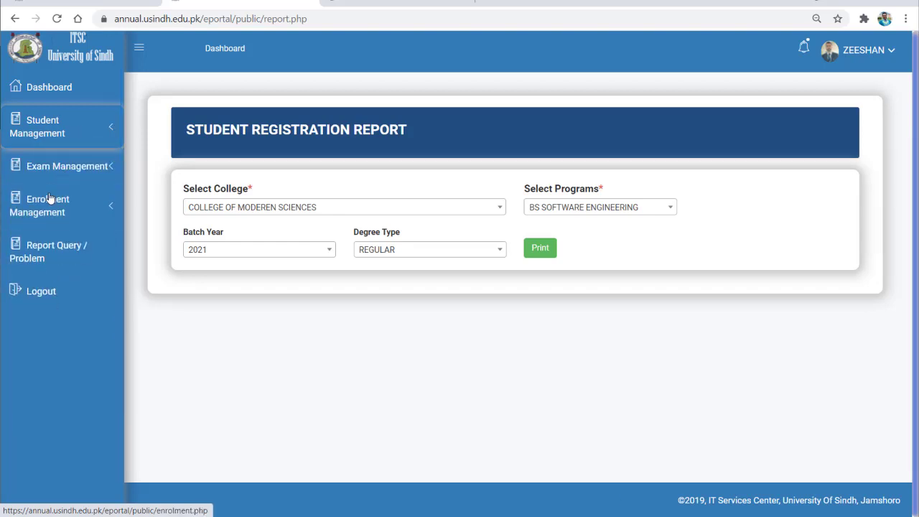
{"action": "left_click", "coordinate": [87, 138]}
{"action": "left_click", "coordinate": [49, 161]}
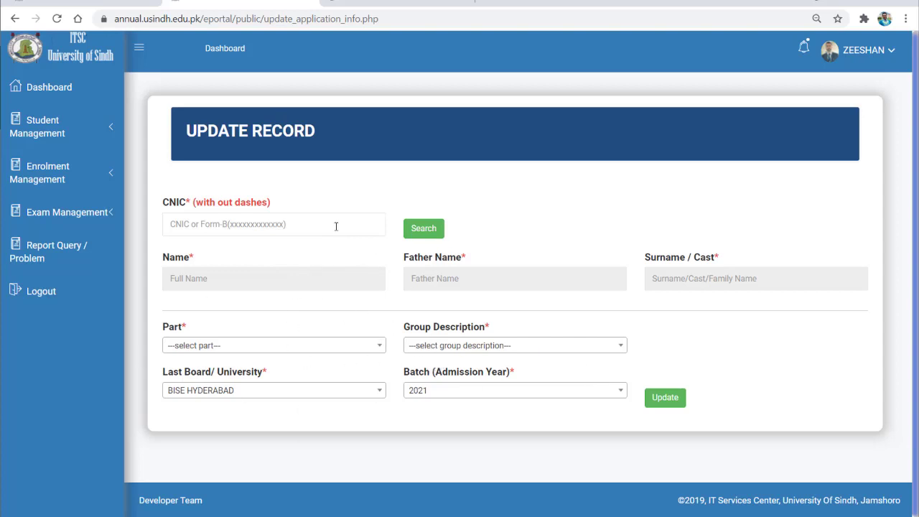
{"action": "left_click", "coordinate": [295, 229]}
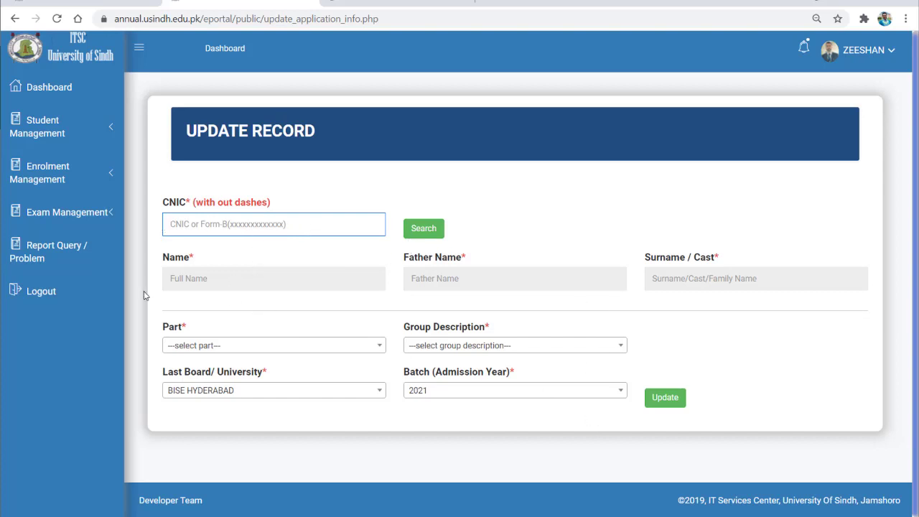
{"action": "left_click", "coordinate": [72, 214]}
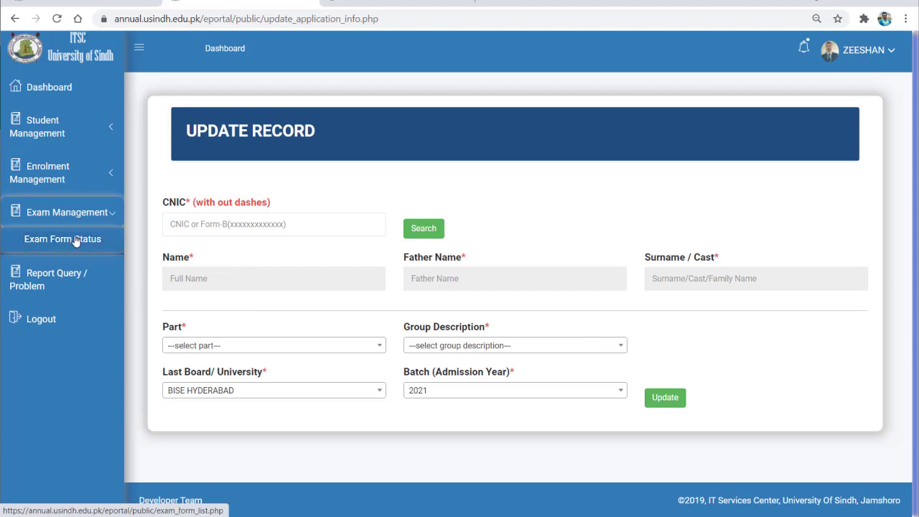
{"action": "left_click", "coordinate": [70, 243]}
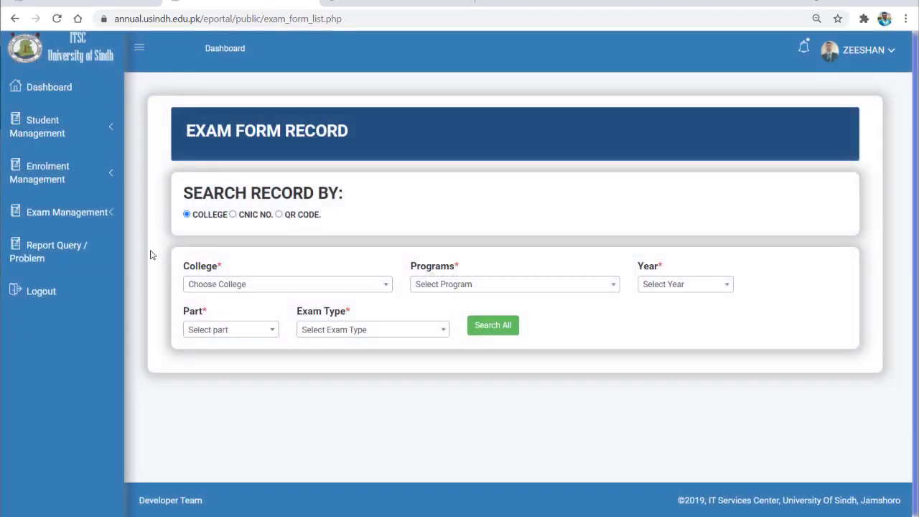
Filter exam forms by COLLEGE OF MODEREN SCIENCES, BS SOFTWARE ENGINEERING and year 2021.
{"action": "left_click", "coordinate": [244, 285]}
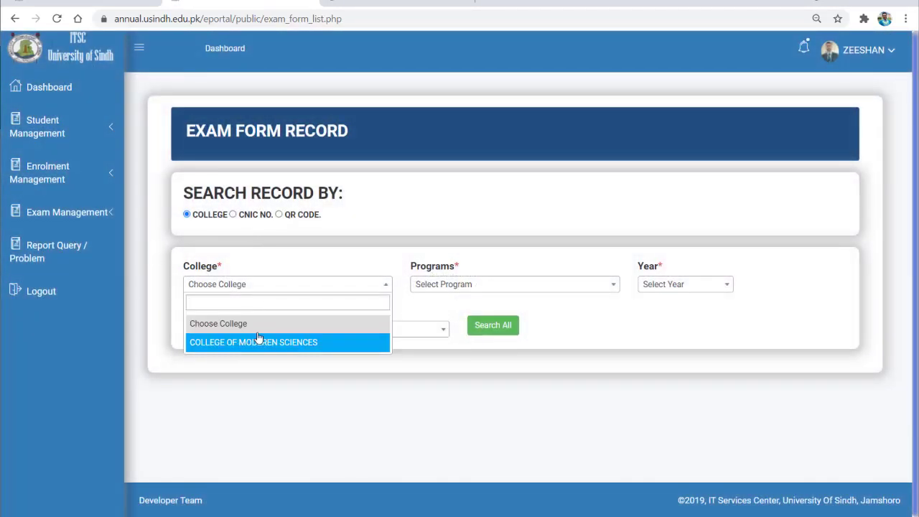
{"action": "left_click", "coordinate": [257, 340]}
{"action": "left_click", "coordinate": [495, 284]}
{"action": "left_click", "coordinate": [484, 360]}
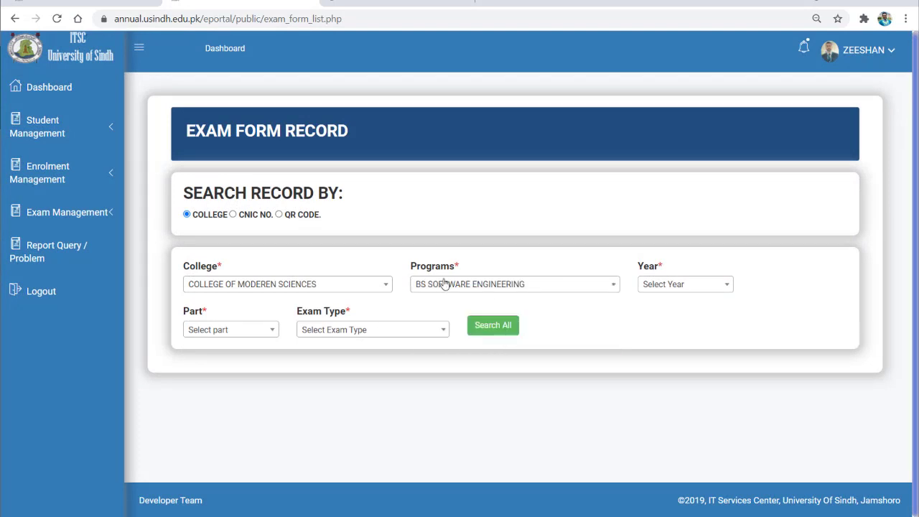
{"action": "left_click", "coordinate": [656, 284]}
{"action": "scroll", "coordinate": [676, 388], "scroll_direction": "down", "scroll_amount": 3}
{"action": "left_click", "coordinate": [678, 423]}
Choose Part 1 and exam type REGULAR, then search the exam forms.
{"action": "left_click", "coordinate": [229, 333]}
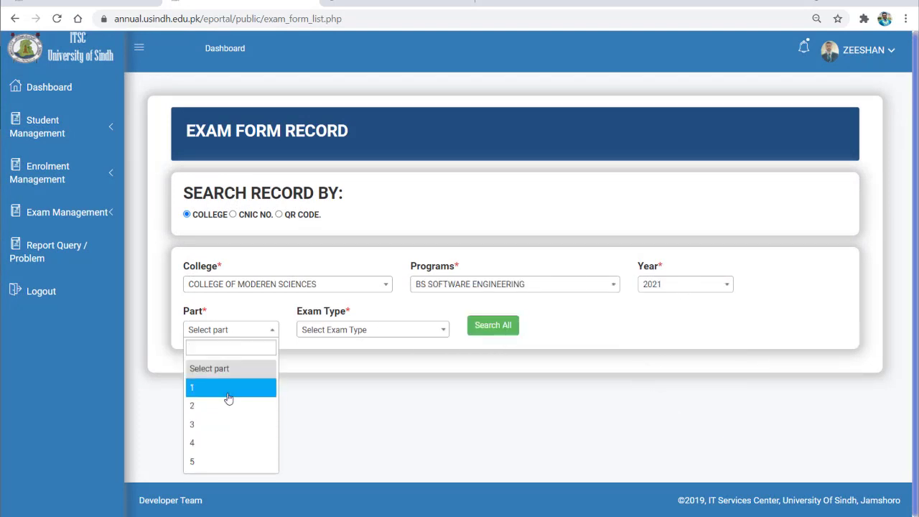
{"action": "left_click", "coordinate": [225, 387]}
{"action": "left_click", "coordinate": [362, 329]}
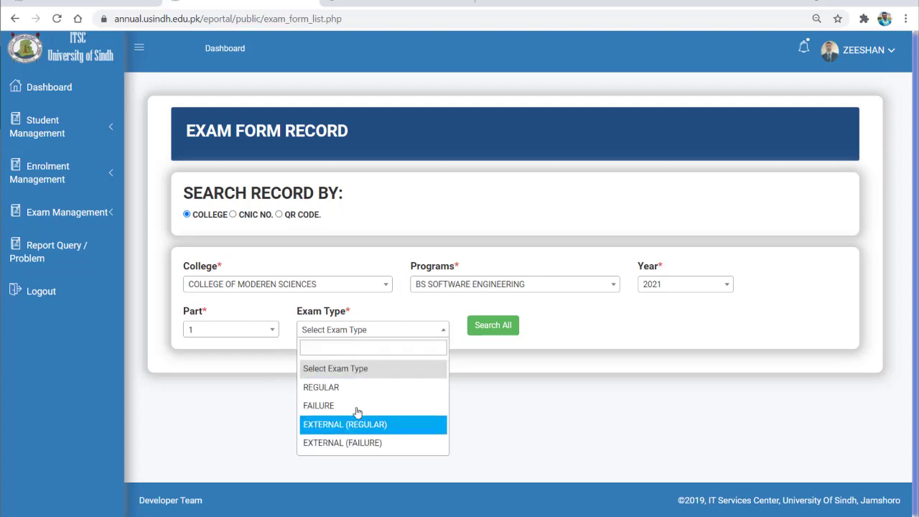
{"action": "left_click", "coordinate": [362, 387]}
{"action": "left_click", "coordinate": [504, 332]}
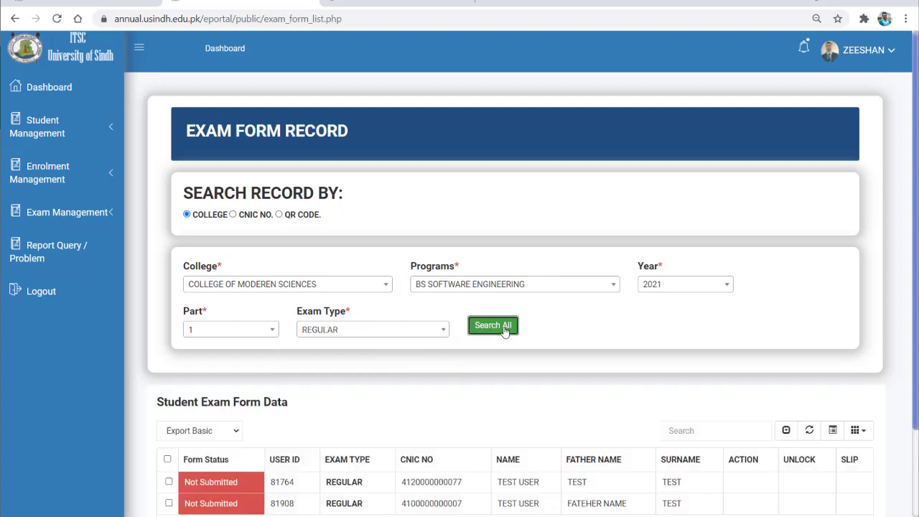
Review the two Not Submitted students, then expand the Enrolment and Student Management menus.
{"action": "scroll", "coordinate": [300, 329], "scroll_direction": "down", "scroll_amount": 2}
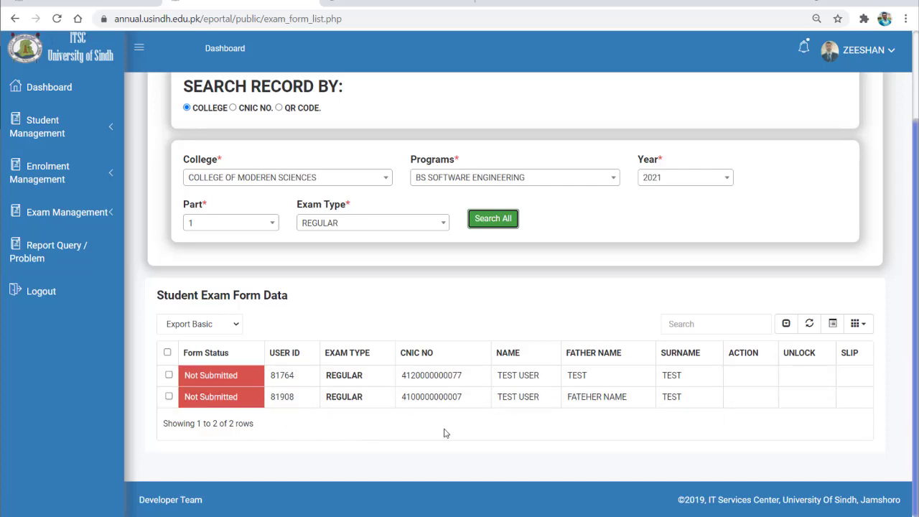
{"action": "scroll", "coordinate": [222, 334], "scroll_direction": "up", "scroll_amount": 1}
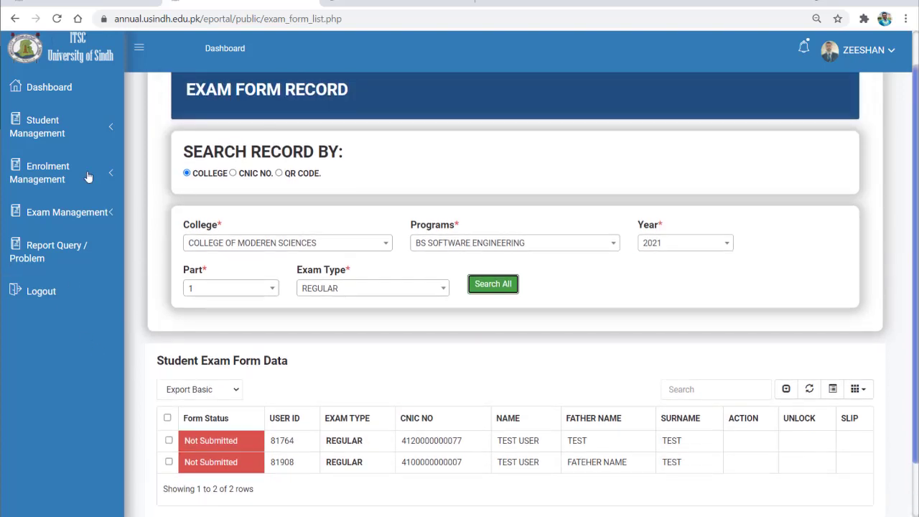
{"action": "left_click", "coordinate": [78, 164]}
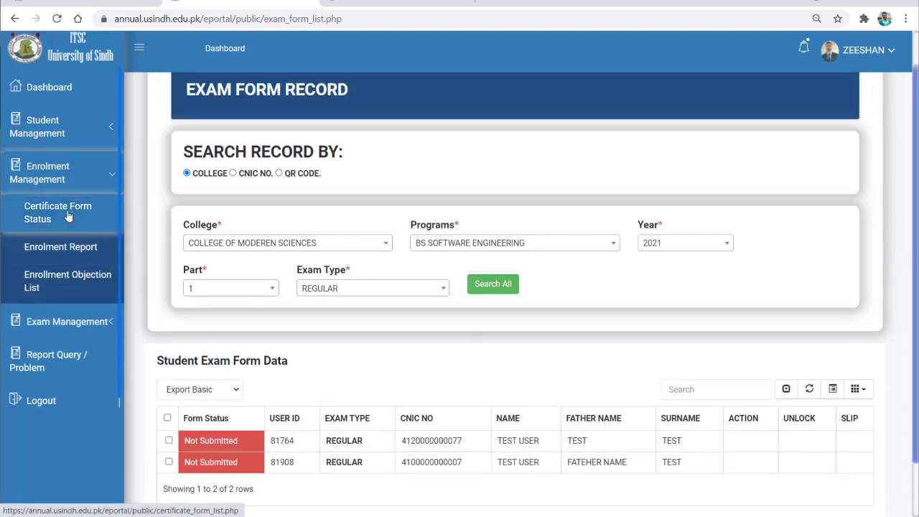
{"action": "left_click", "coordinate": [68, 133]}
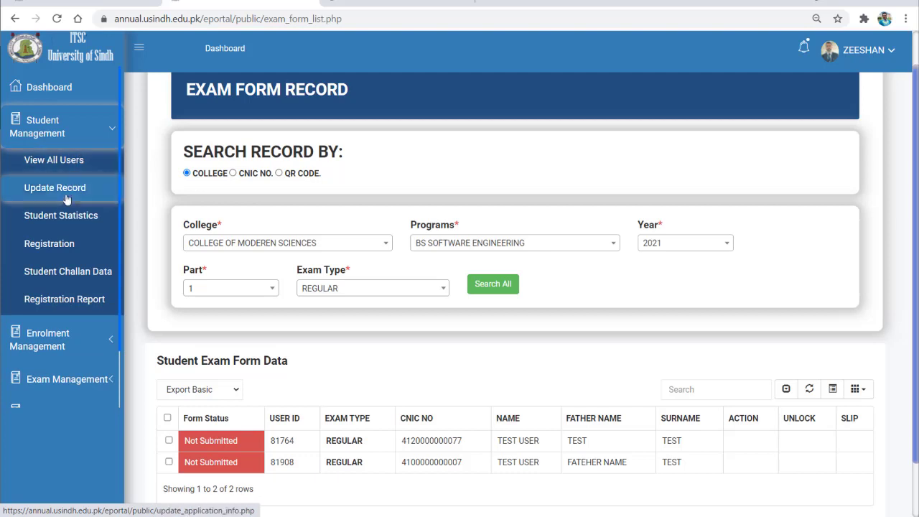